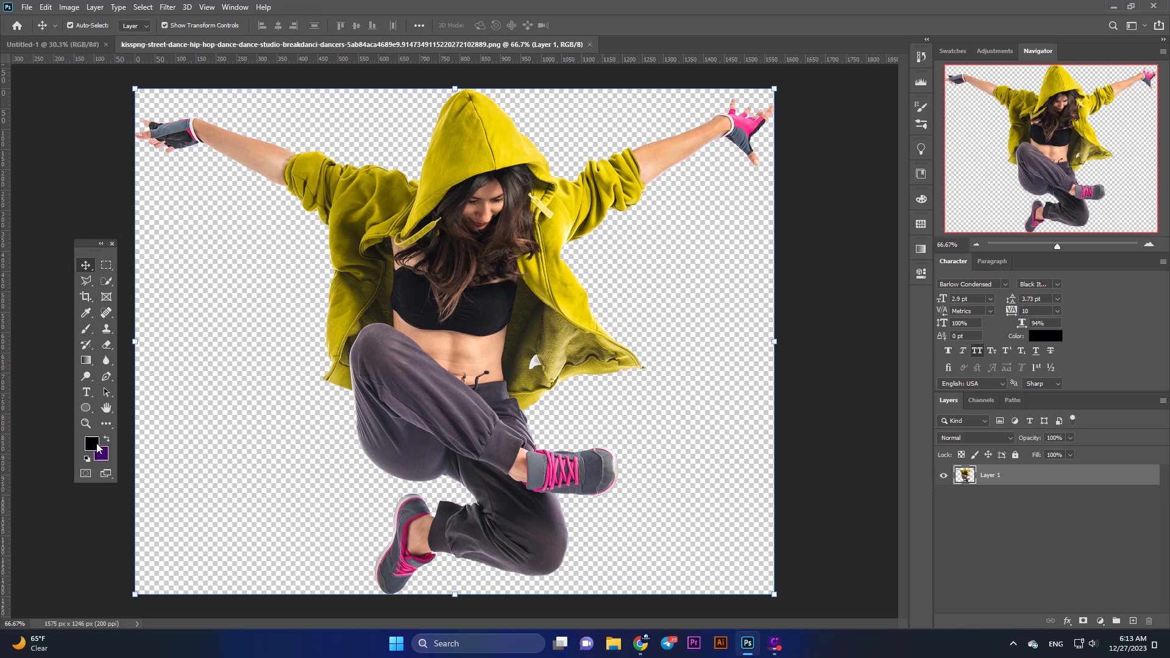
# Step: Sample the hood's yellow (#f6d932) as the foreground colour and switch to the Untitled-1 document
pyautogui.click(521, 131)
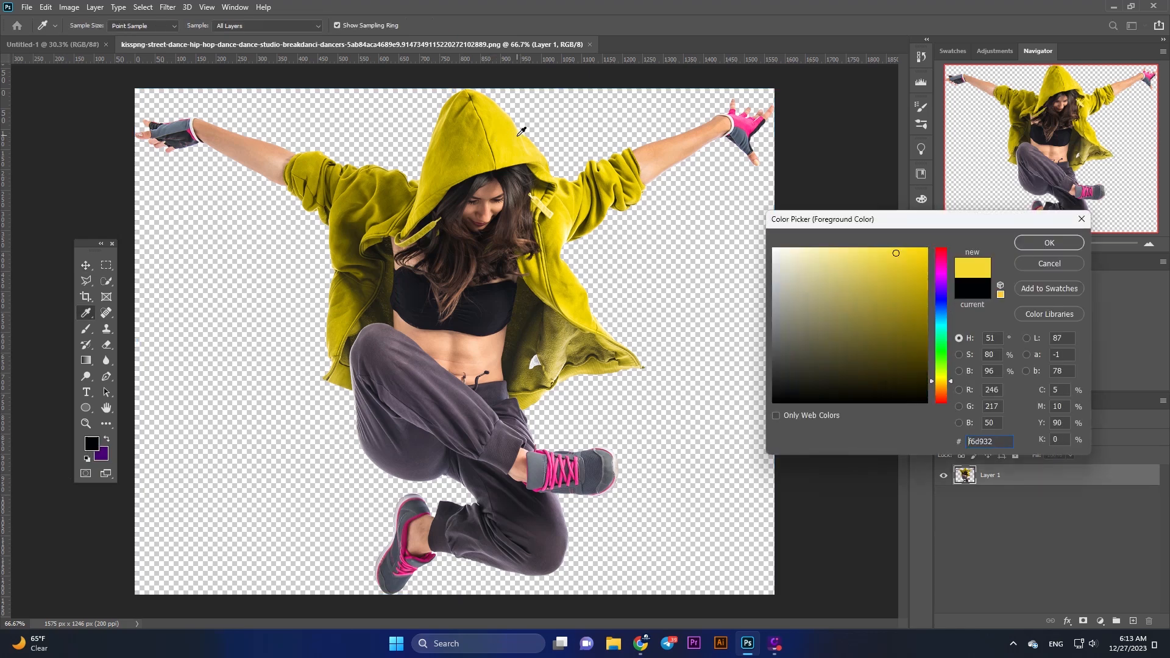
pyautogui.click(1037, 245)
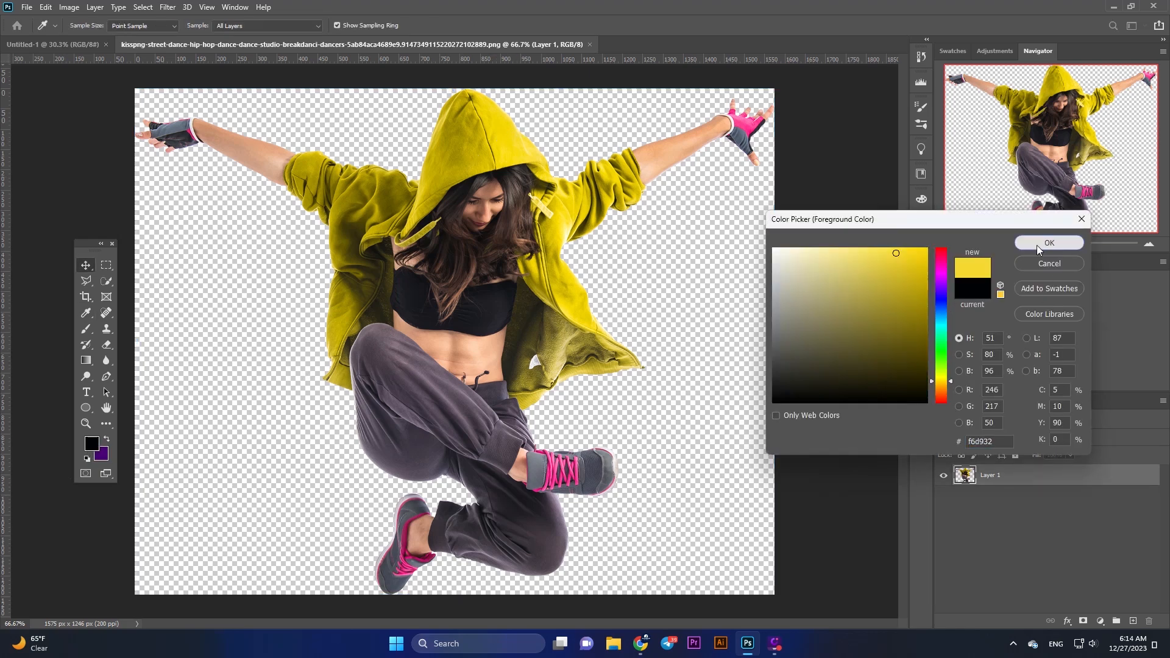
pyautogui.click(61, 44)
# Step: Add a gradient fill layer with Radial style, reversed and dithered, at 111% scale
pyautogui.click(1095, 621)
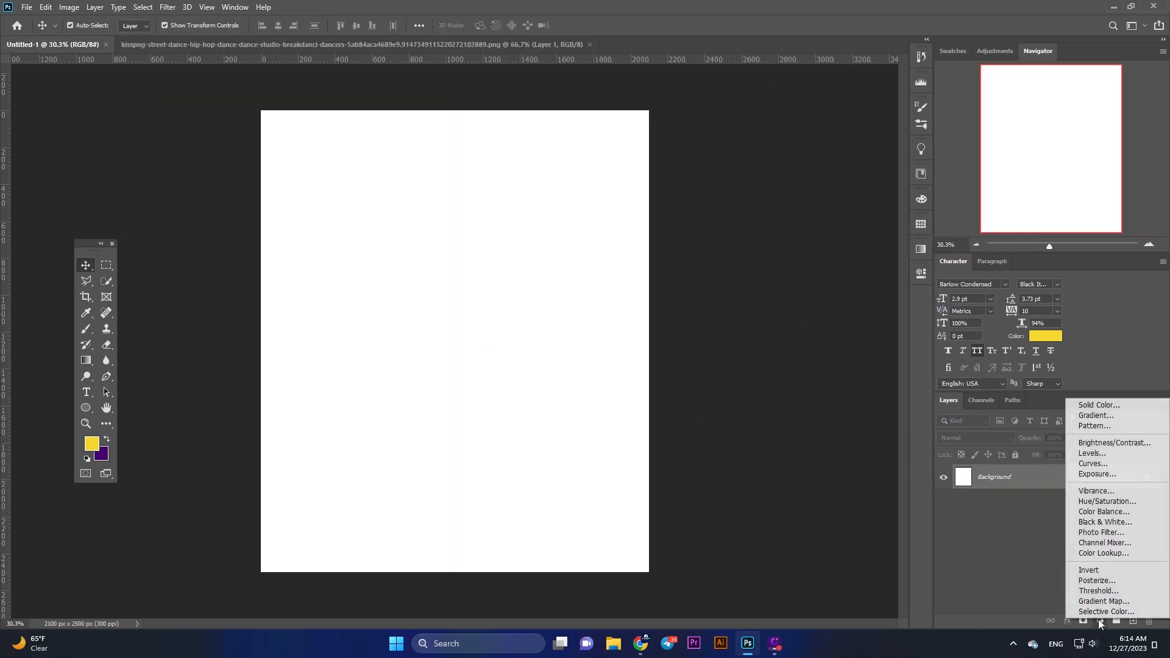
pyautogui.click(1096, 417)
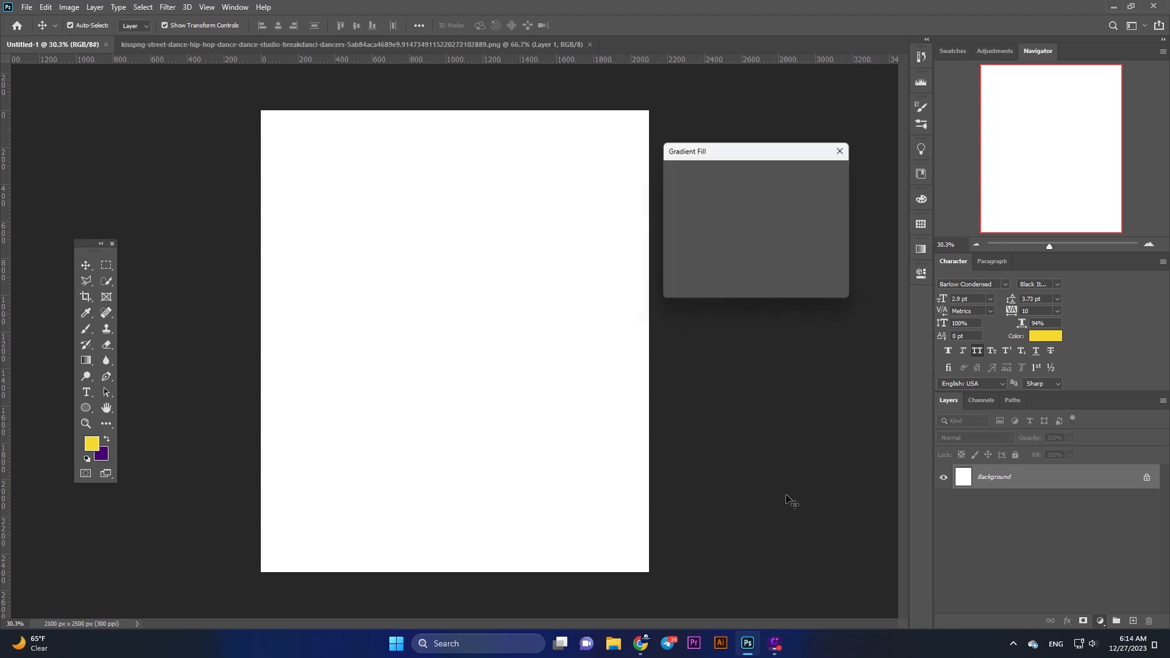
pyautogui.click(725, 193)
pyautogui.click(718, 214)
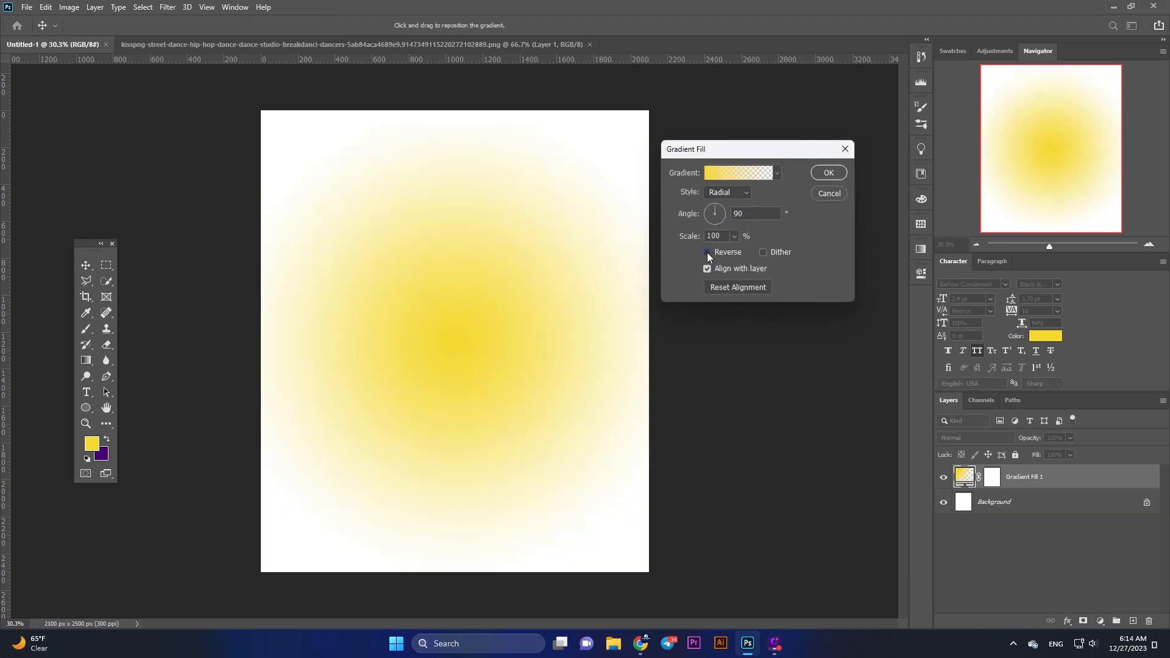
pyautogui.click(707, 252)
pyautogui.click(734, 241)
pyautogui.moveTo(737, 252)
pyautogui.mouseDown()
pyautogui.moveTo(752, 252)
pyautogui.moveTo(737, 250)
pyautogui.mouseUp()
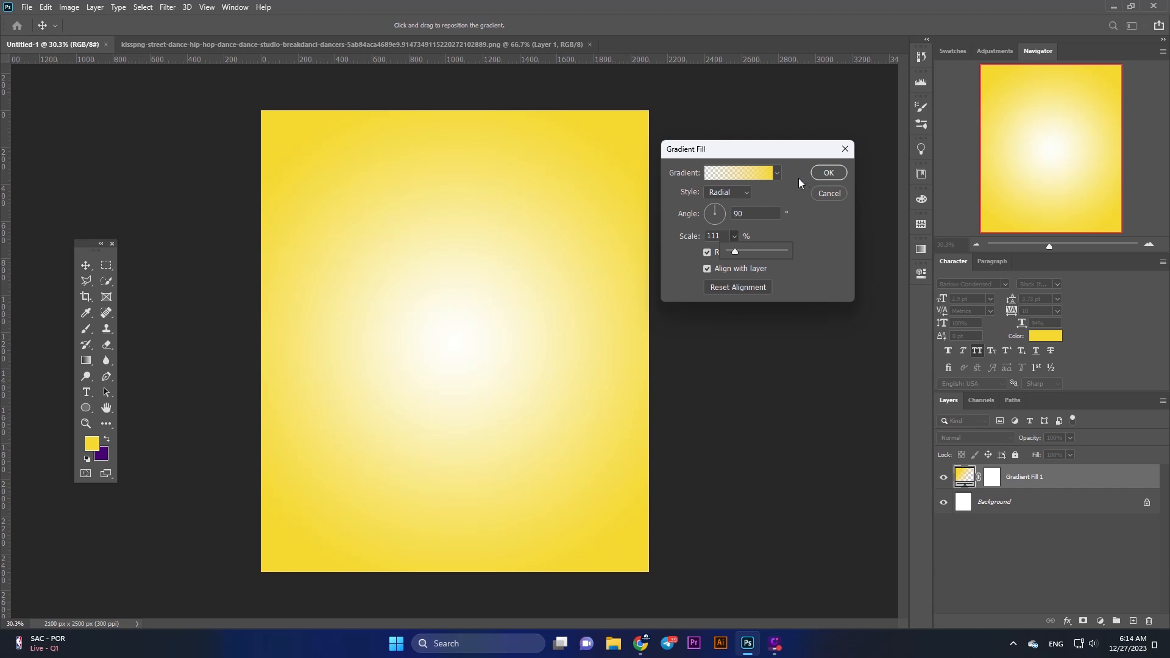
# Step: Base the fill's gradient on the first Basics preset, blending the foreground yellow into the background purple
pyautogui.click(762, 177)
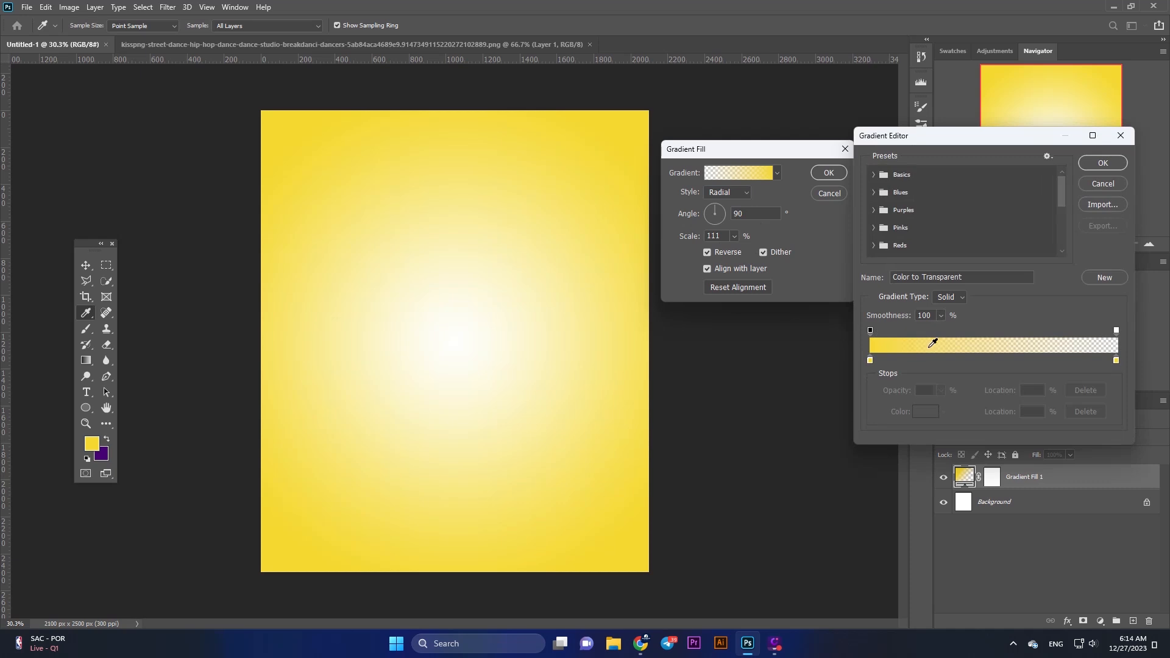
pyautogui.click(874, 174)
pyautogui.click(894, 198)
# Step: Recolour the gradient's purple end stop to a pale tint of the yellow and accept the gradient fill
pyautogui.click(1117, 362)
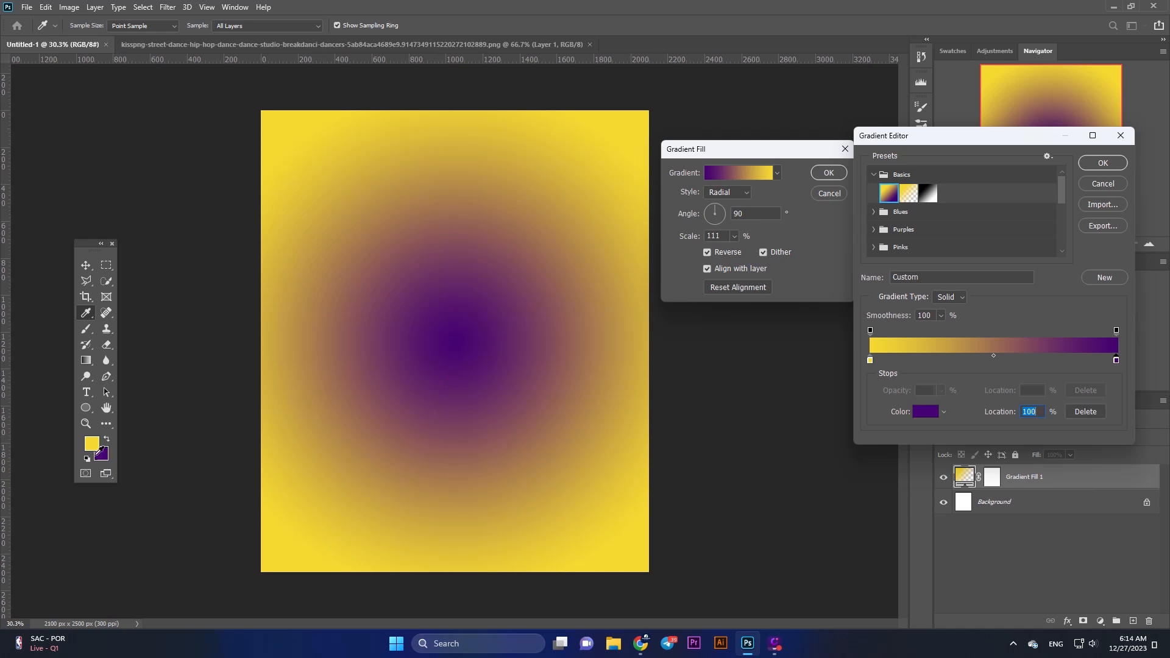
pyautogui.click(93, 444)
pyautogui.click(924, 414)
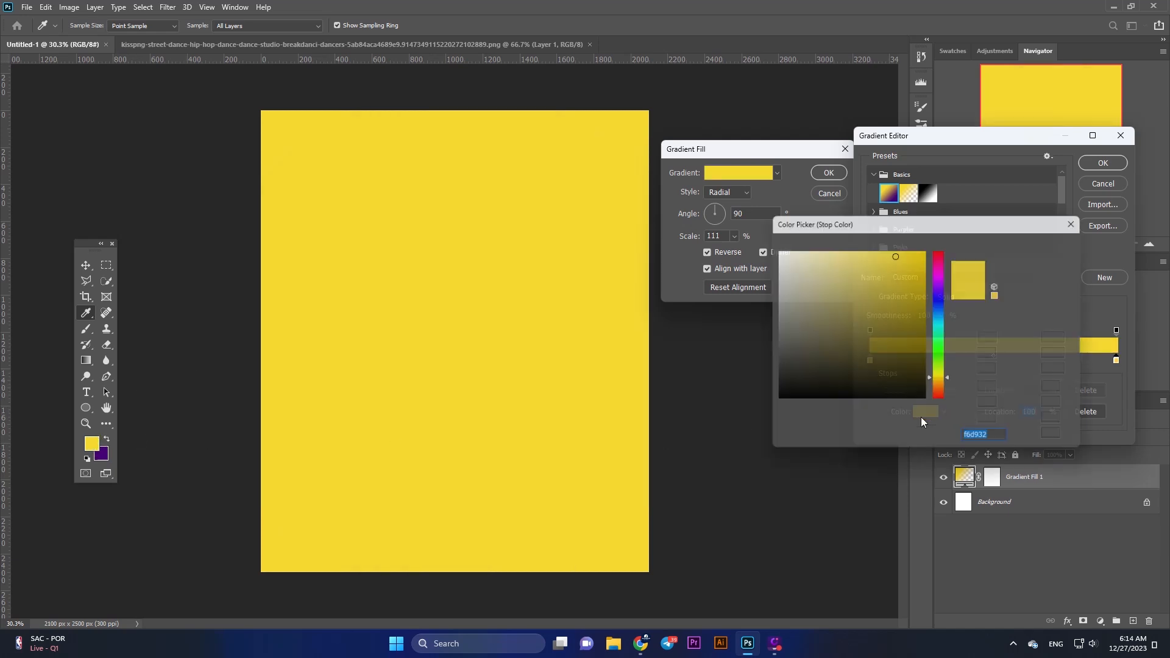
pyautogui.moveTo(876, 270)
pyautogui.mouseDown()
pyautogui.moveTo(850, 247)
pyautogui.moveTo(803, 250)
pyautogui.mouseUp()
pyautogui.click(1029, 240)
pyautogui.click(1090, 170)
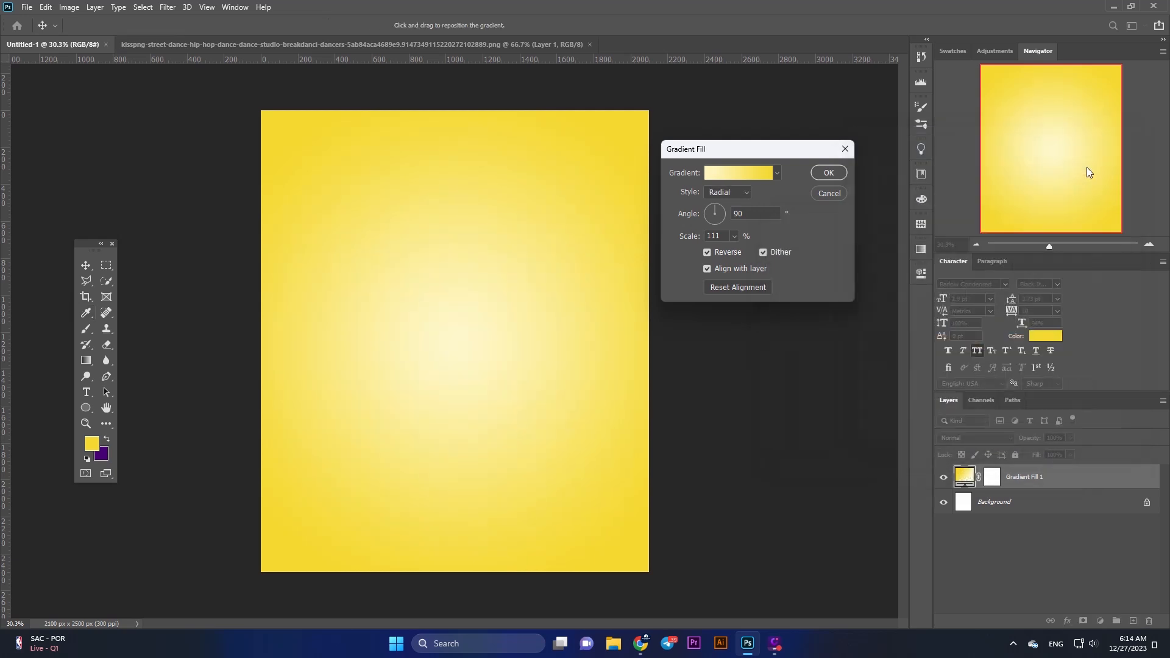
pyautogui.click(827, 173)
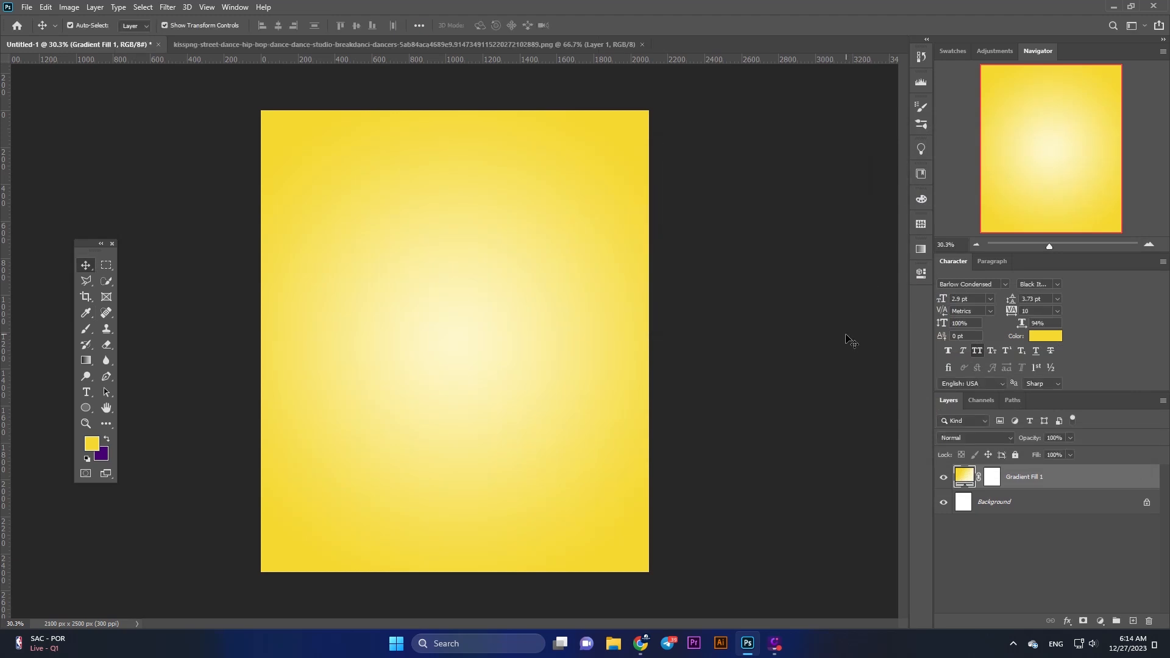
# Step: Lock the gradient fill layer and bring the dancer cutout from the PNG document into Untitled-1, over the gradient
pyautogui.click(1017, 455)
pyautogui.click(788, 360)
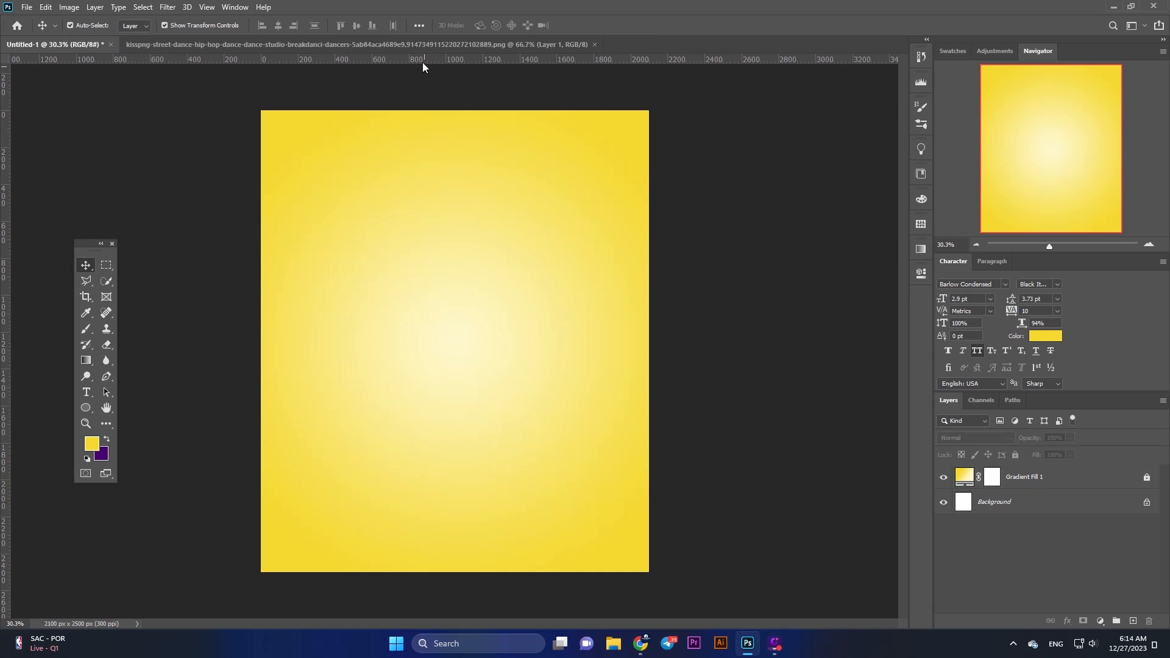
pyautogui.click(419, 45)
pyautogui.moveTo(499, 208); pyautogui.dragTo(460, 316)
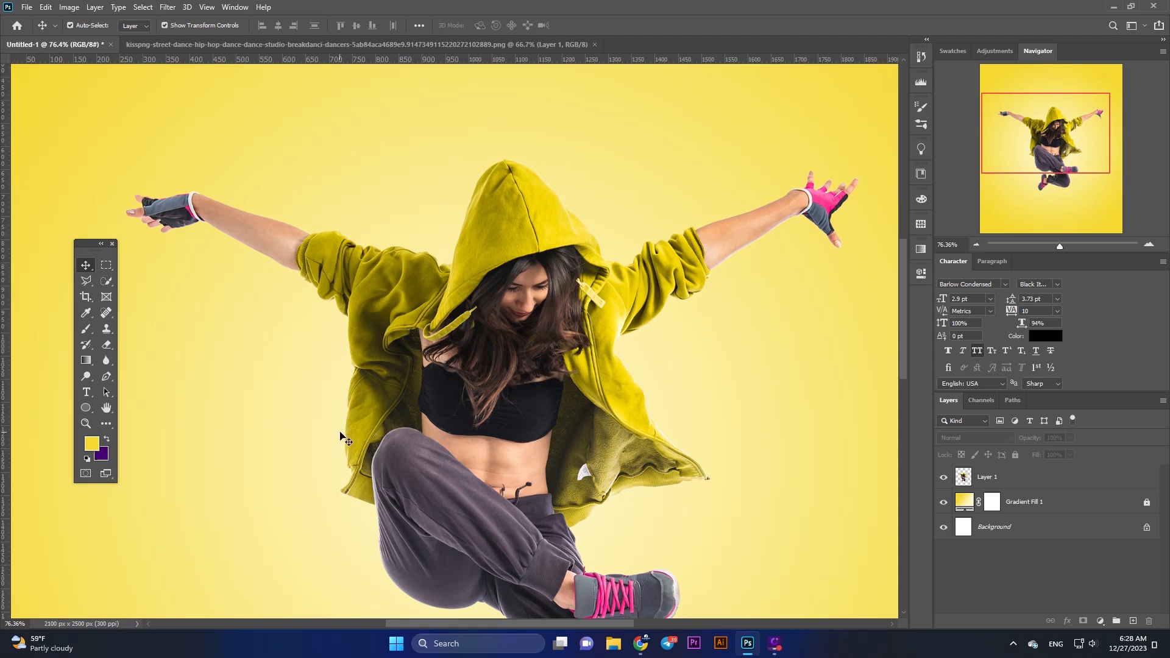
# Step: Select a very thin vertical strip of the yellow jacket beside the hair with the Rectangular Marquee and copy it to a new layer
pyautogui.click(106, 265)
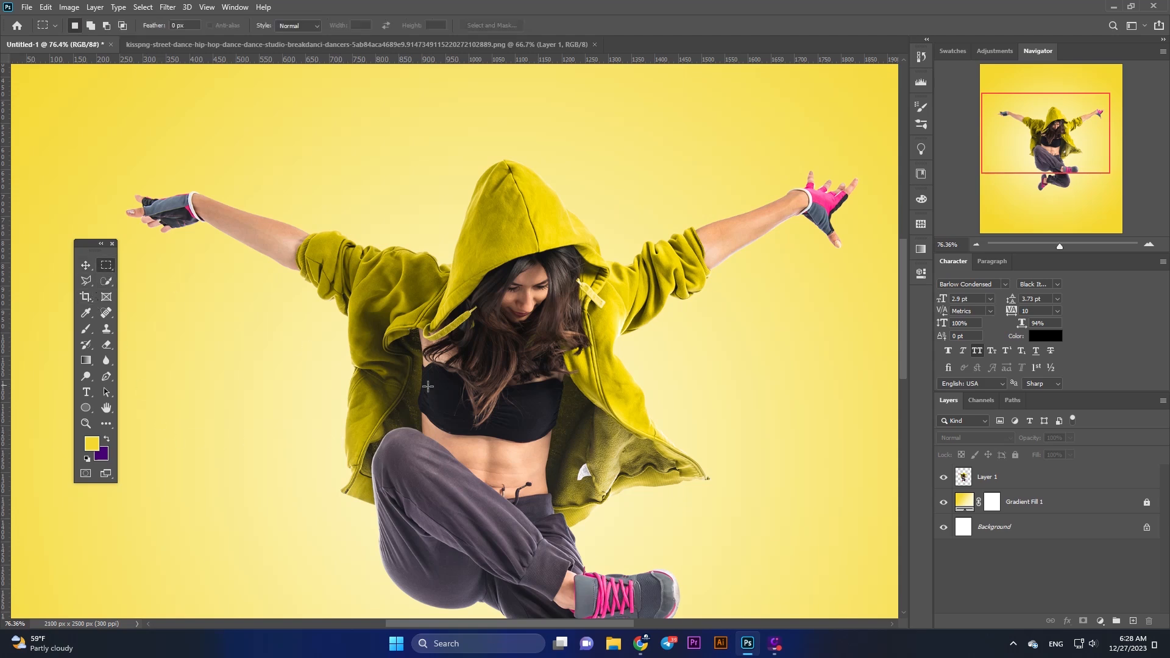
pyautogui.scroll(-5, 405, 378)
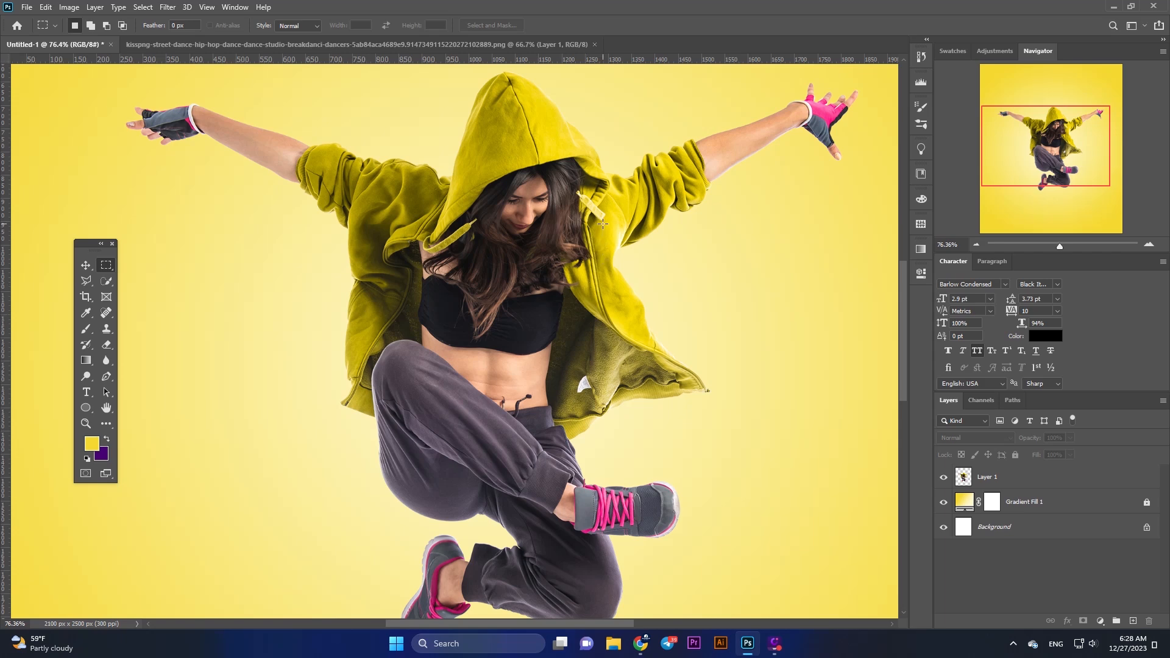
pyautogui.moveTo(602, 224); pyautogui.dragTo(604, 316)
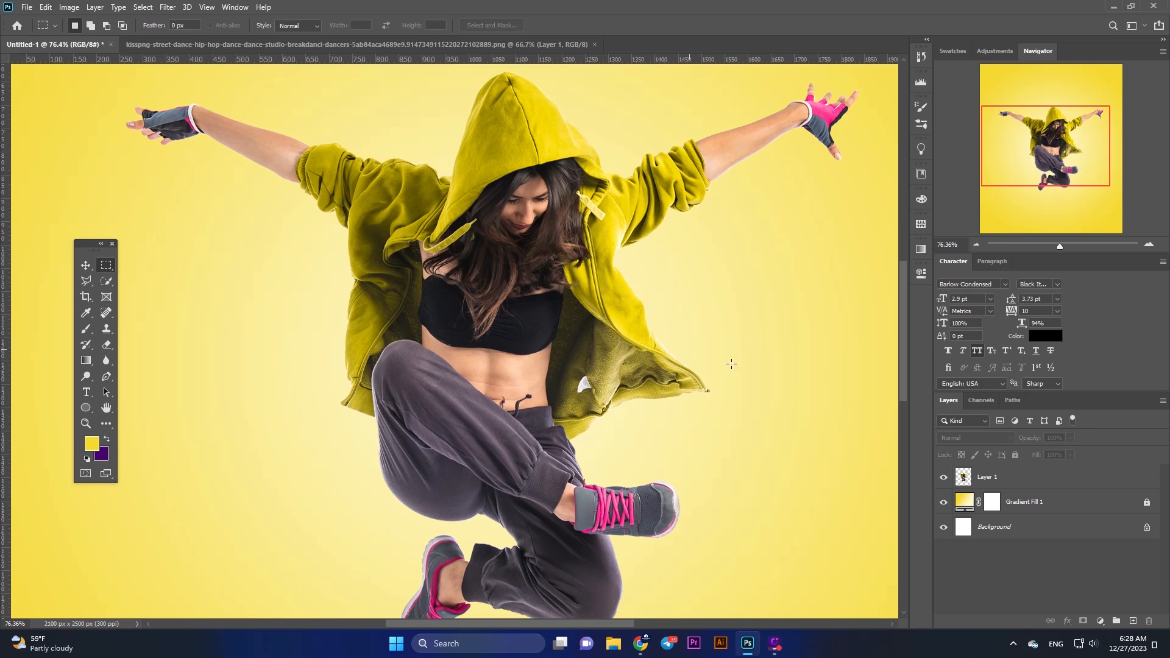
pyautogui.click(1005, 477)
pyautogui.hotkey('ctrl', 'j')
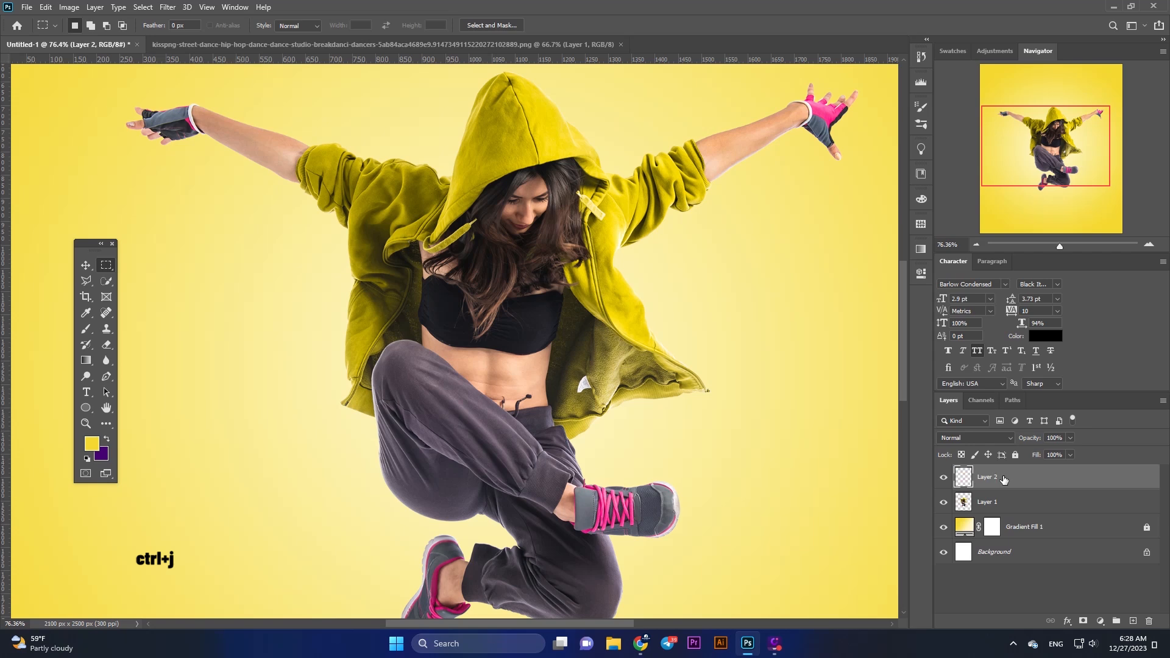
# Step: Select a very thin vertical strip of the dancer's bare stomach on Layer 1 and copy it to a new layer
pyautogui.click(988, 502)
pyautogui.scroll(-2, 610, 284)
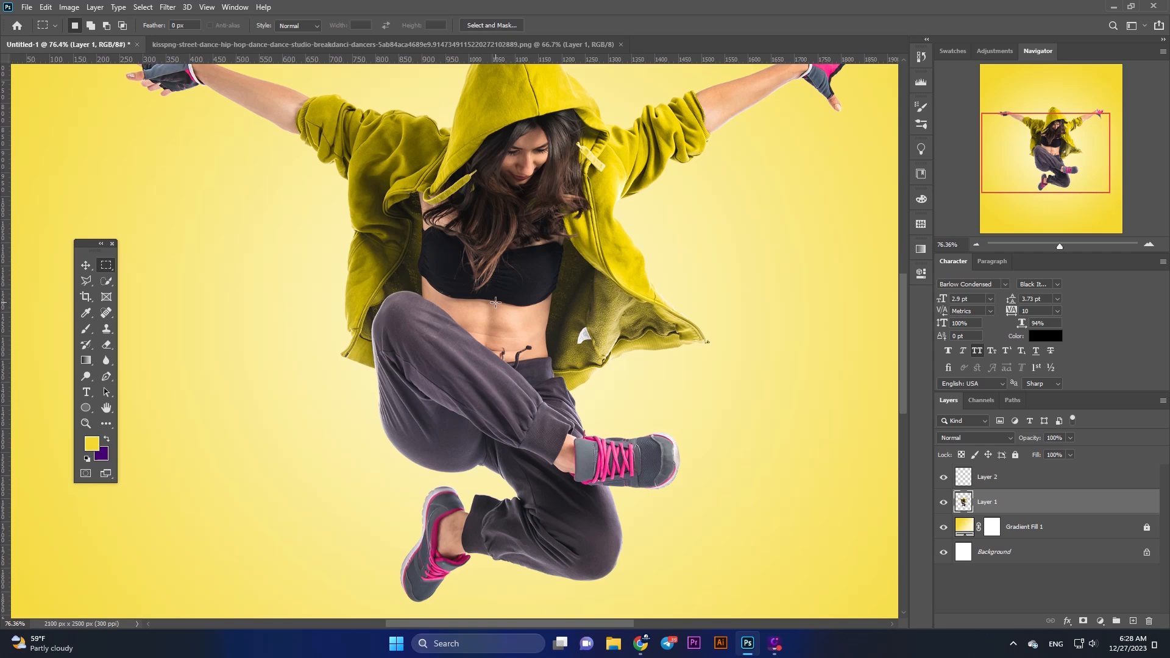
pyautogui.moveTo(495, 302); pyautogui.dragTo(497, 353)
pyautogui.hotkey('ctrl', 'j')
# Step: Select a very thin vertical strip of the lower trouser leg on Layer 1 and copy it to a new layer
pyautogui.click(981, 526)
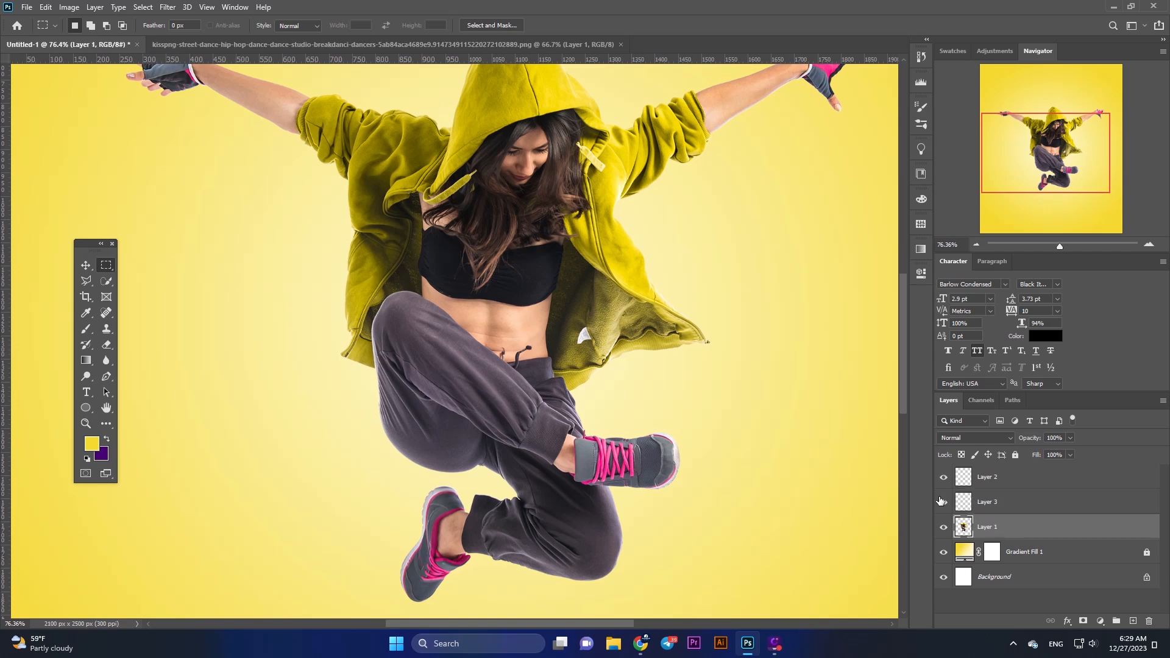
pyautogui.scroll(-3, 519, 439)
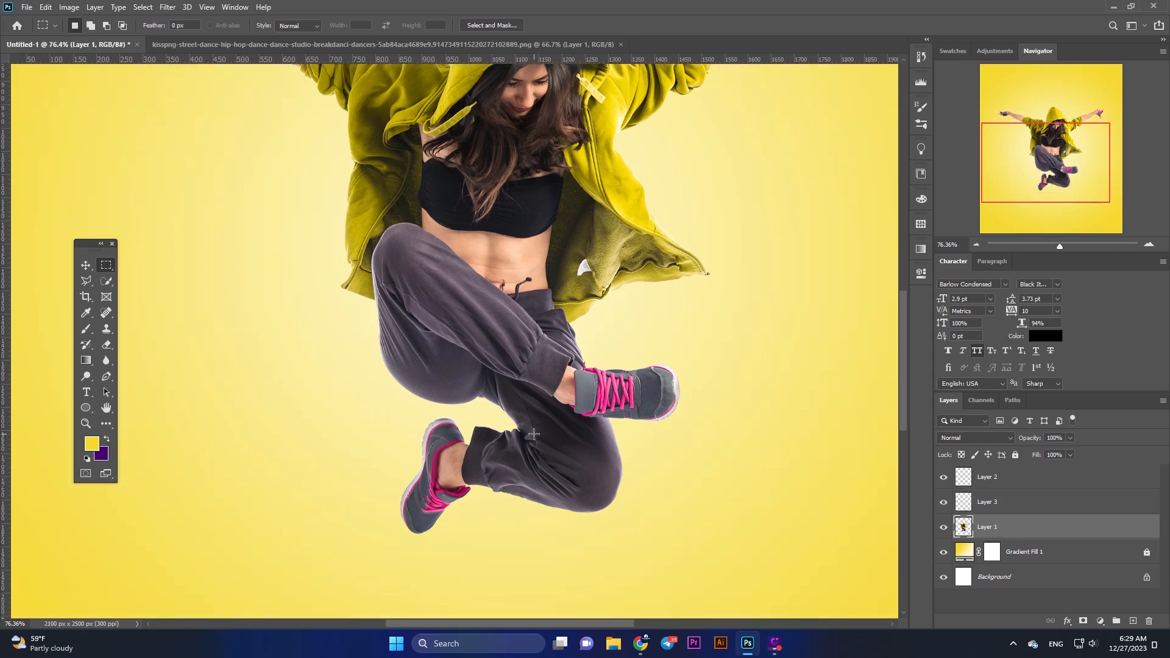
pyautogui.moveTo(533, 433); pyautogui.dragTo(533, 501)
pyautogui.hotkey('ctrl', 'j')
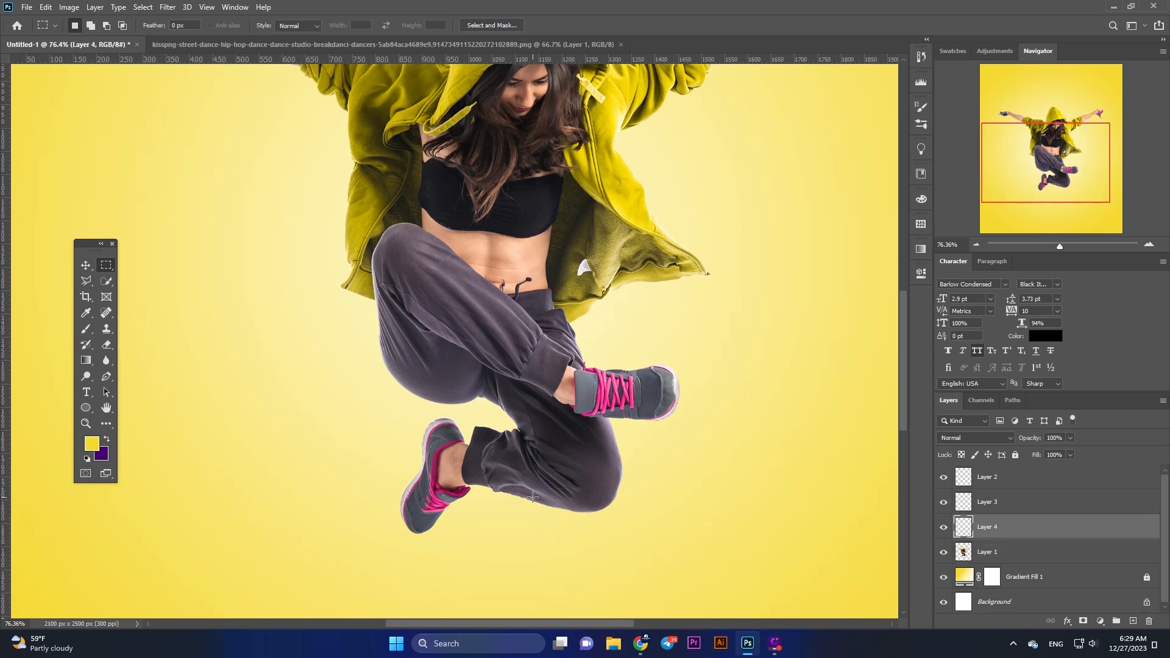
# Step: Stretch the trouser strip on Layer 4 horizontally to both canvas edges
pyautogui.scroll(-5, 164, 269)
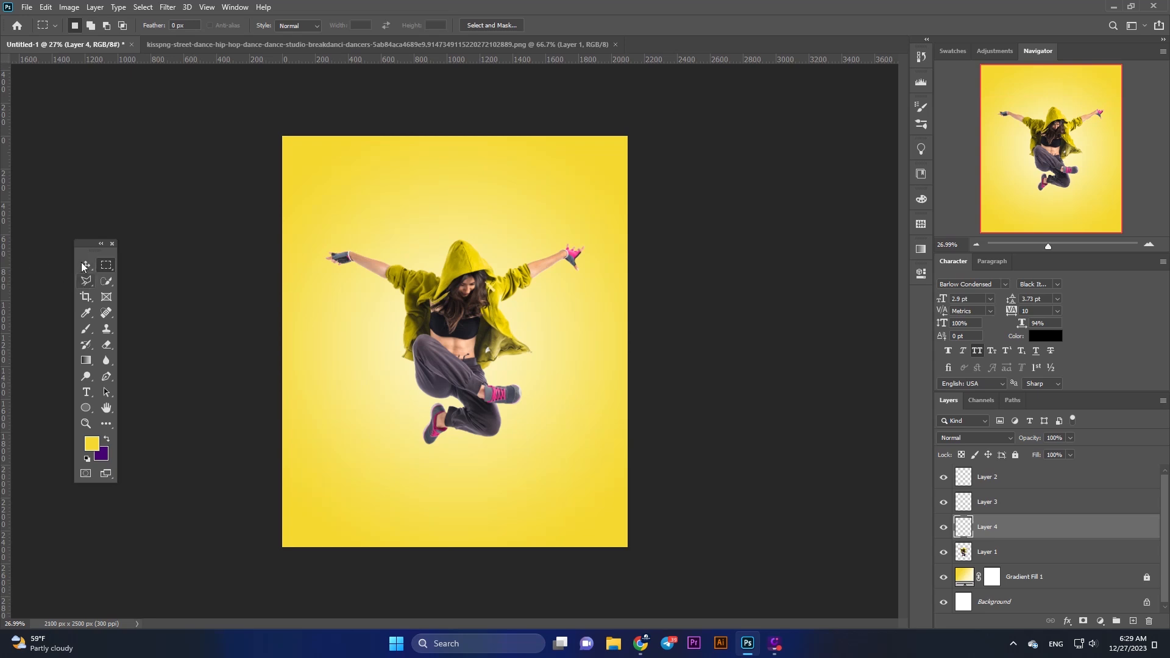
pyautogui.press('v')
pyautogui.moveTo(470, 419); pyautogui.dragTo(628, 420)
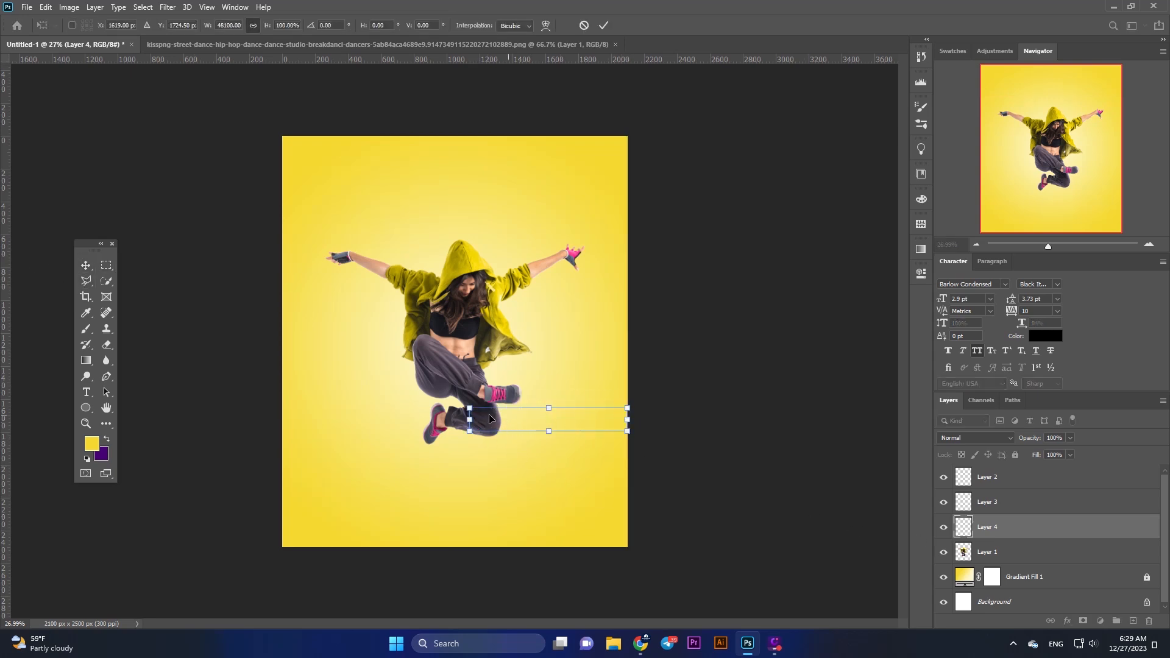
pyautogui.moveTo(469, 419); pyautogui.dragTo(283, 419)
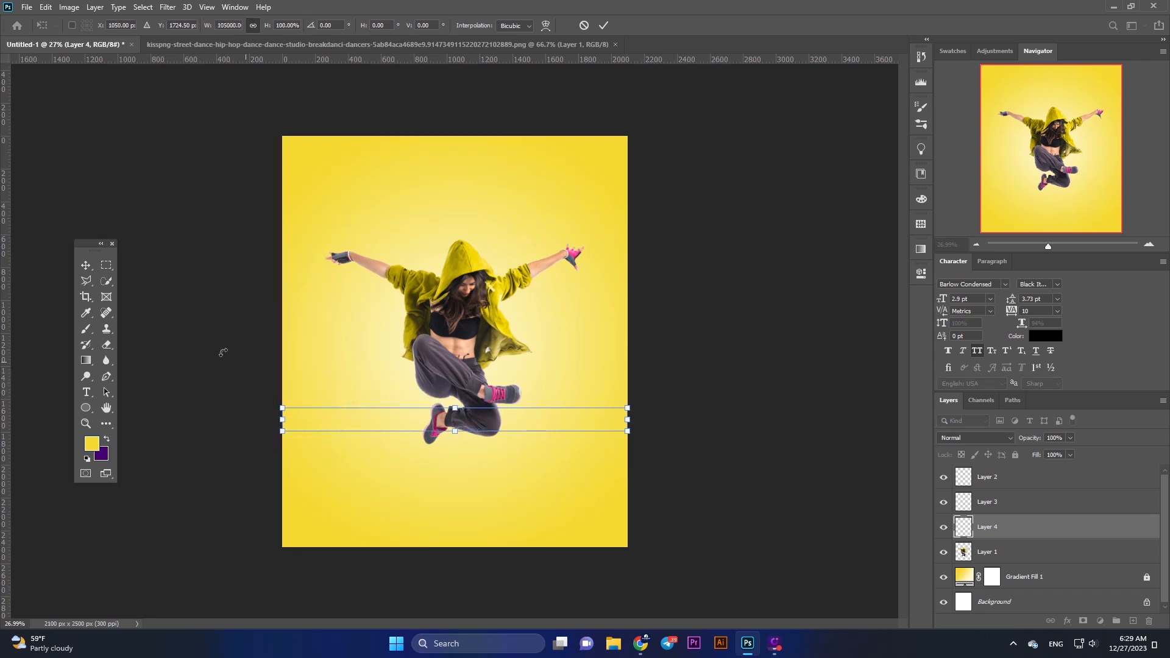
pyautogui.click(604, 25)
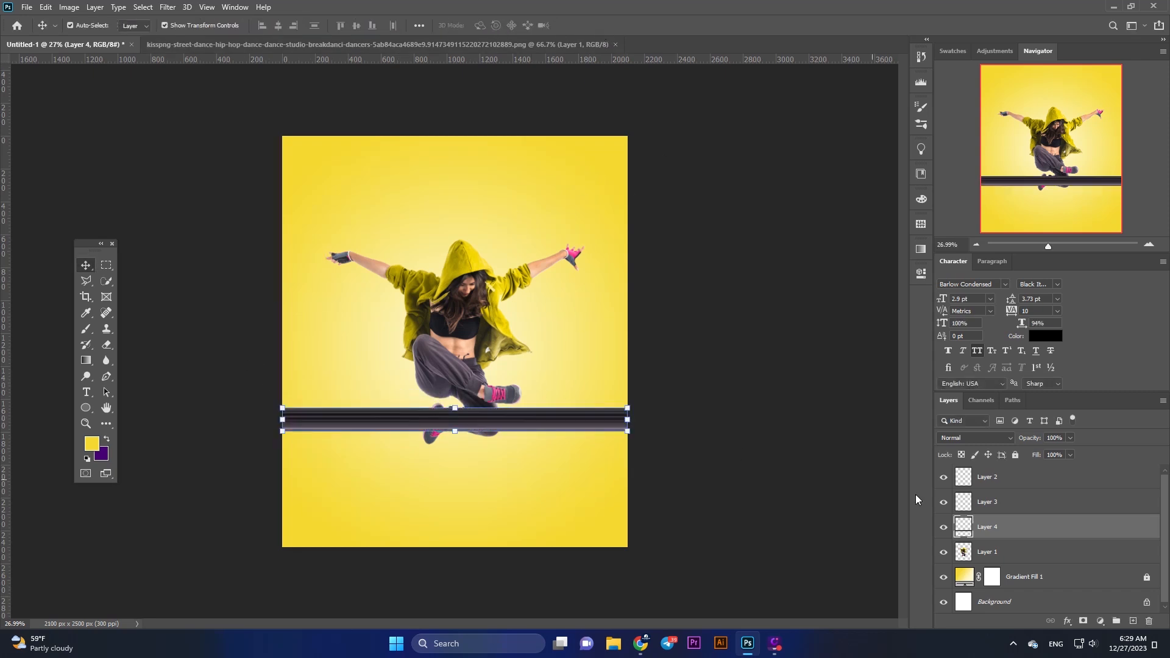
# Step: Stretch the skin strip on Layer 3 horizontally across the full canvas width
pyautogui.click(979, 501)
pyautogui.moveTo(459, 347); pyautogui.dragTo(628, 347)
pyautogui.moveTo(455, 348); pyautogui.dragTo(282, 348)
pyautogui.click(86, 266)
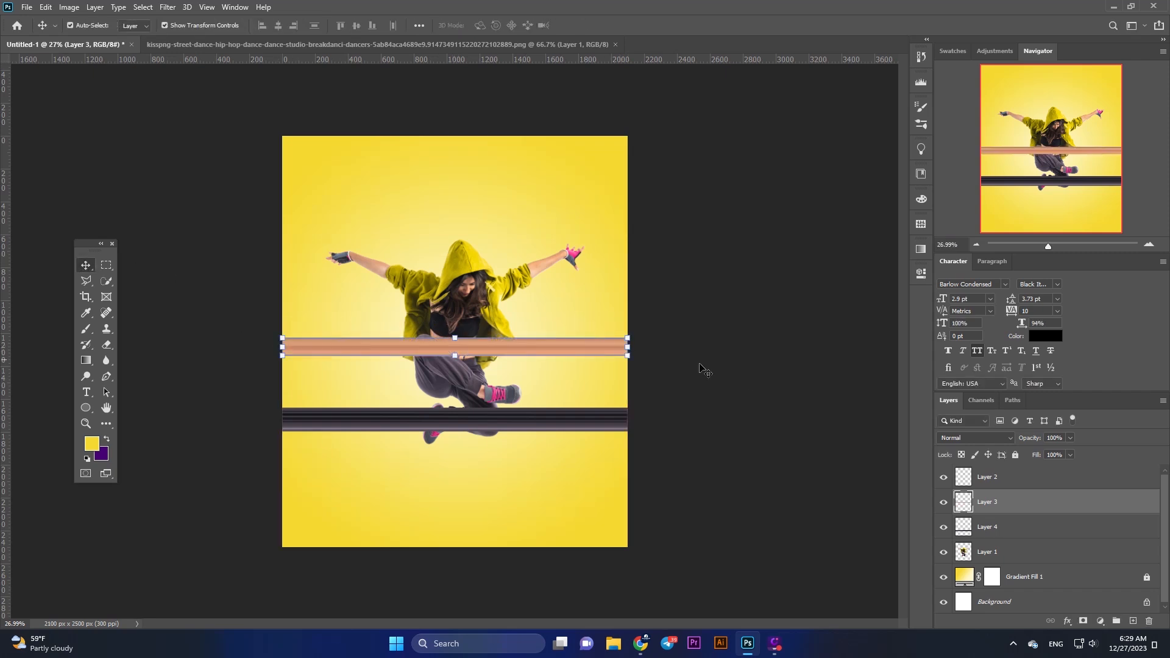
# Step: Widen the yellow jacket strip on Layer 2 into a band spanning the whole canvas
pyautogui.click(1045, 480)
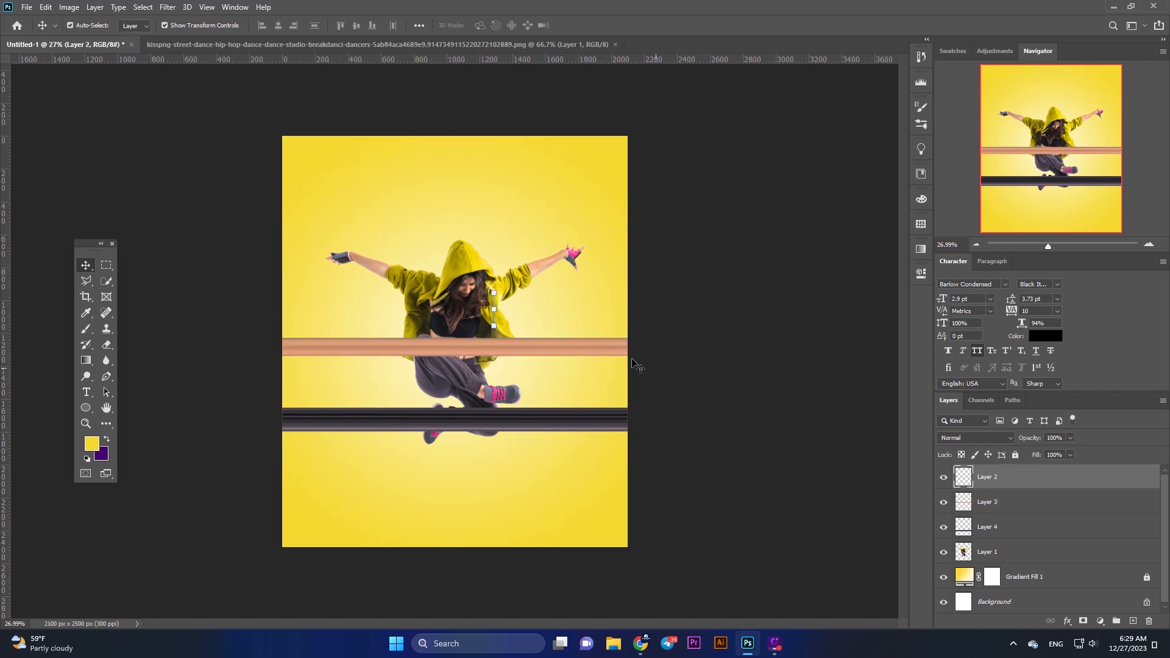
pyautogui.moveTo(508, 310); pyautogui.dragTo(640, 309)
pyautogui.moveTo(491, 311); pyautogui.dragTo(282, 308)
pyautogui.press('Return')
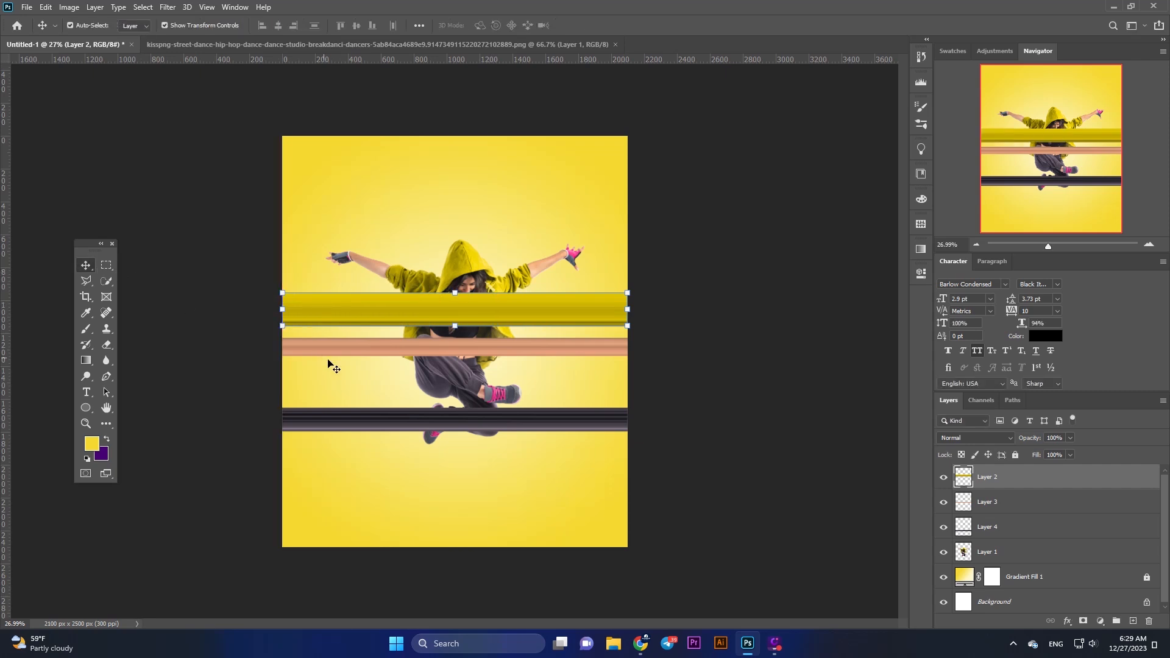
# Step: Make the dark trouser band slightly shorter by lowering its upper edge
pyautogui.hotkey('ctrl', '0')
pyautogui.click(479, 420)
pyautogui.moveTo(459, 430); pyautogui.dragTo(459, 434)
# Step: Extend the skin band vertically to about 485% height, down to the dark band and up to the yellow band
pyautogui.click(485, 354)
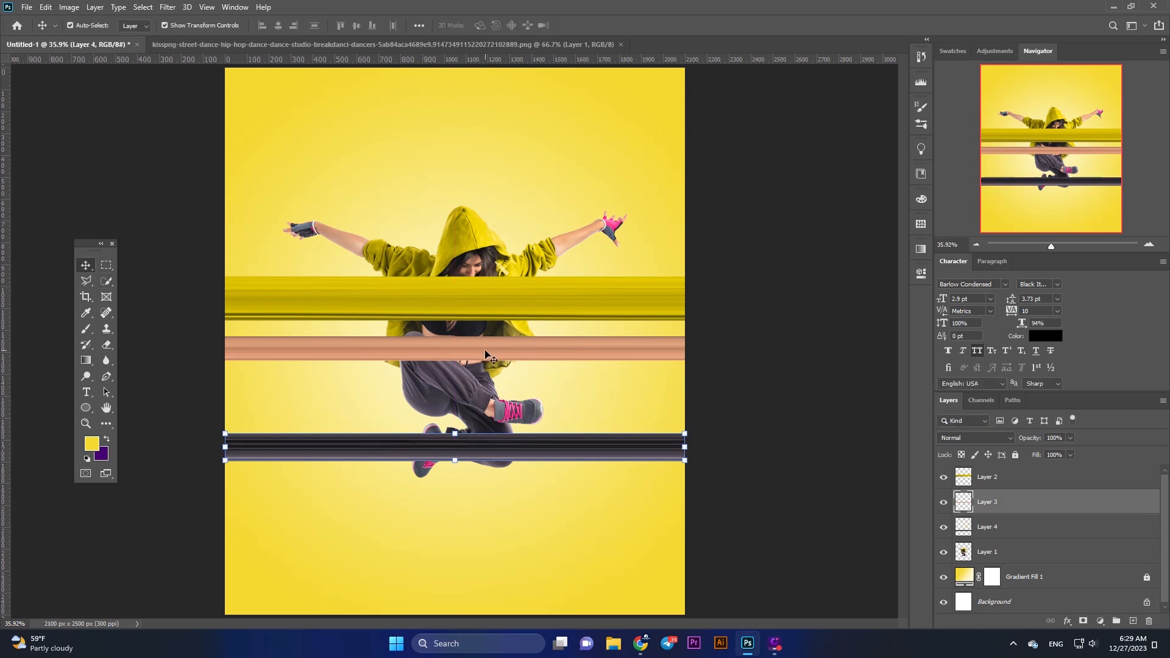
pyautogui.moveTo(455, 360); pyautogui.dragTo(454, 433)
pyautogui.moveTo(456, 336); pyautogui.dragTo(459, 314)
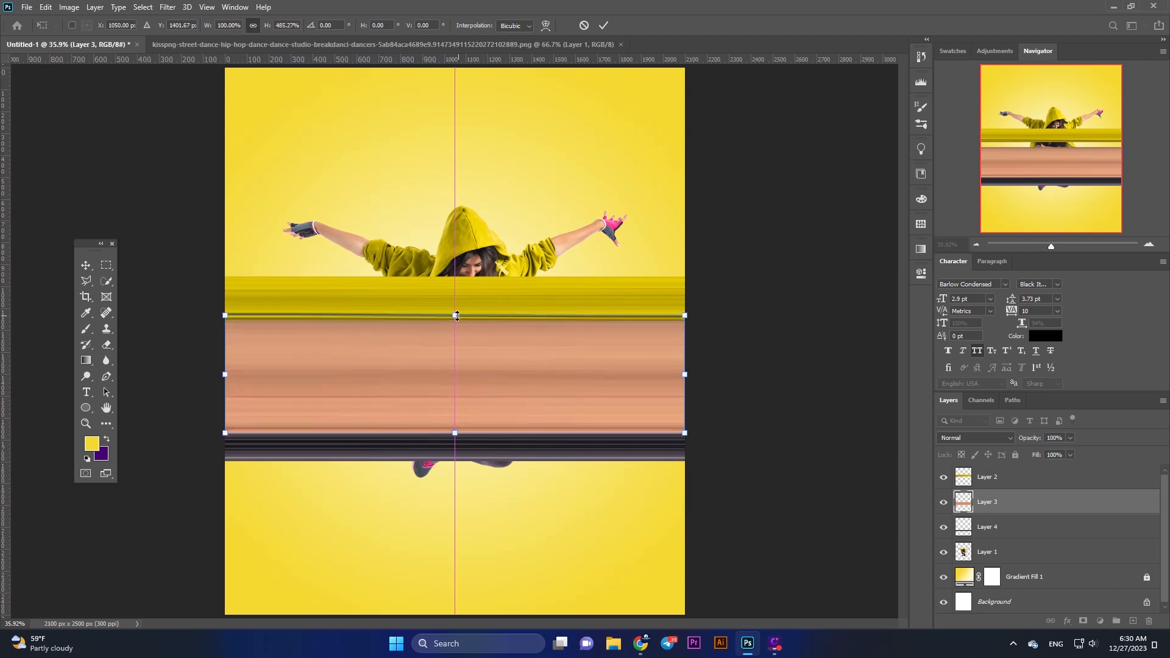
pyautogui.press('Return')
# Step: Stretch the yellow band upward to the canvas's top edge, making it 2100 px wide and 1156 px high
pyautogui.scroll(-2, 381, 303)
pyautogui.click(514, 310)
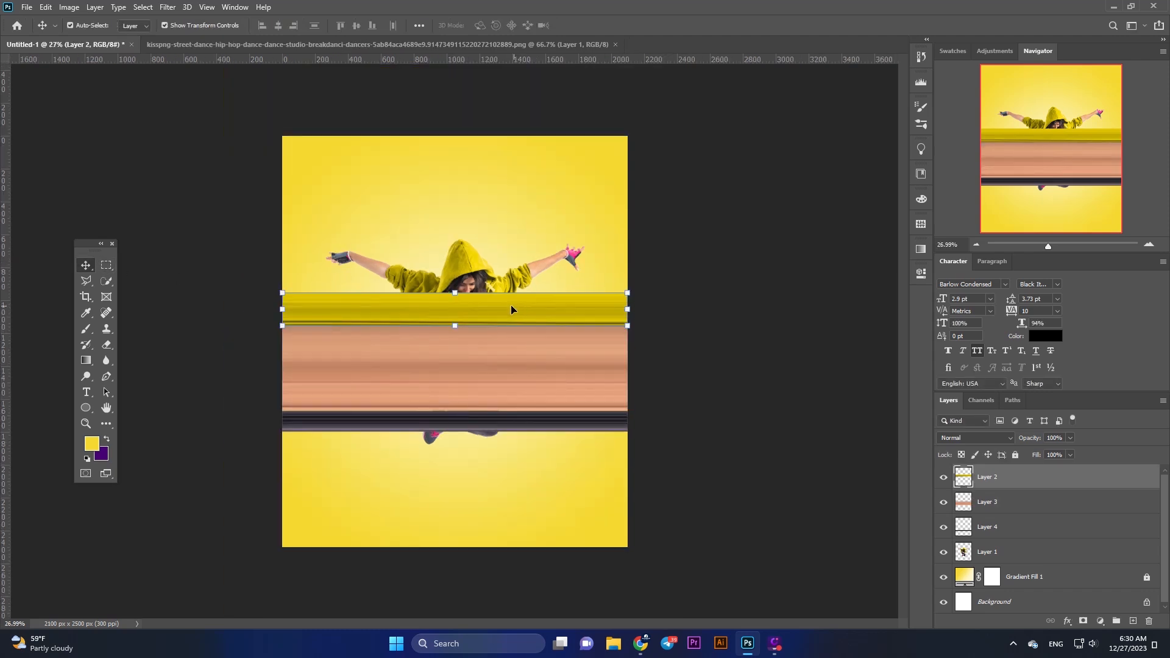
pyautogui.moveTo(453, 291); pyautogui.dragTo(454, 135)
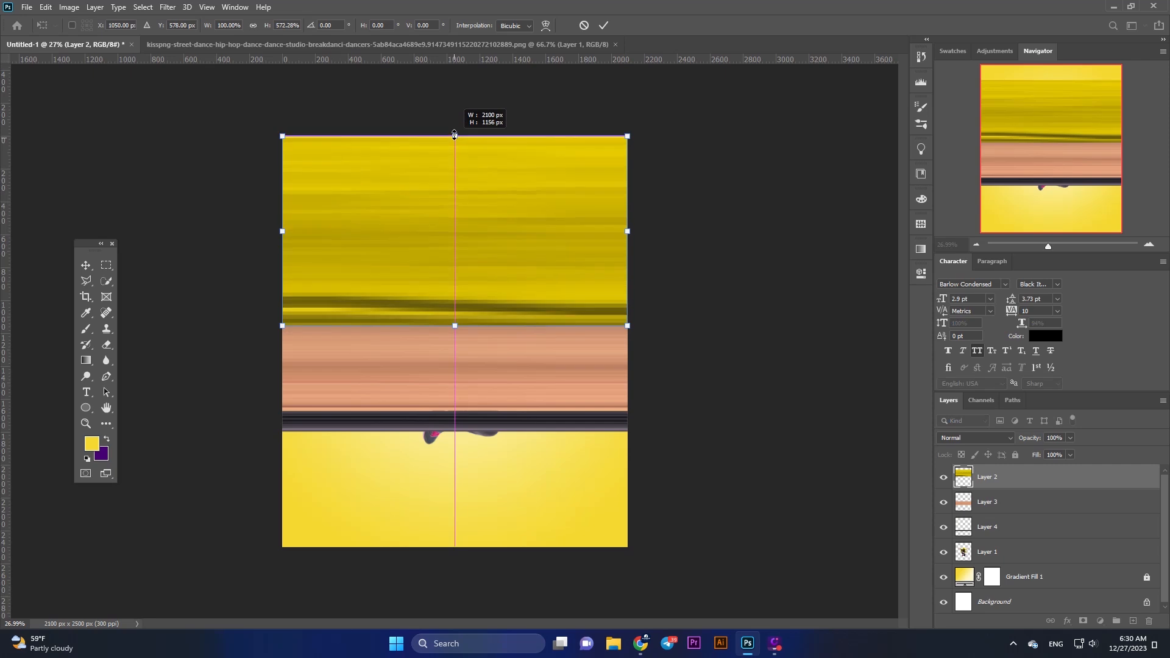
pyautogui.click(86, 265)
# Step: Group the three stretched band layers, Layer 2, Layer 3 and Layer 4
pyautogui.scroll(1, 485, 334)
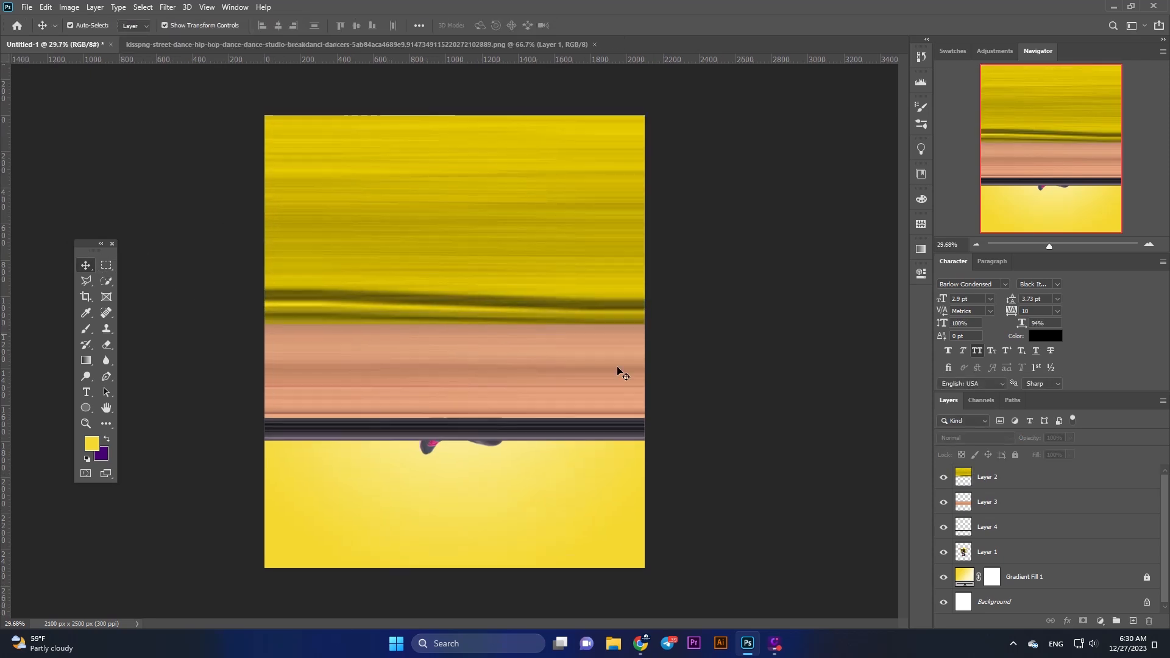
pyautogui.moveTo(754, 464); pyautogui.dragTo(634, 289)
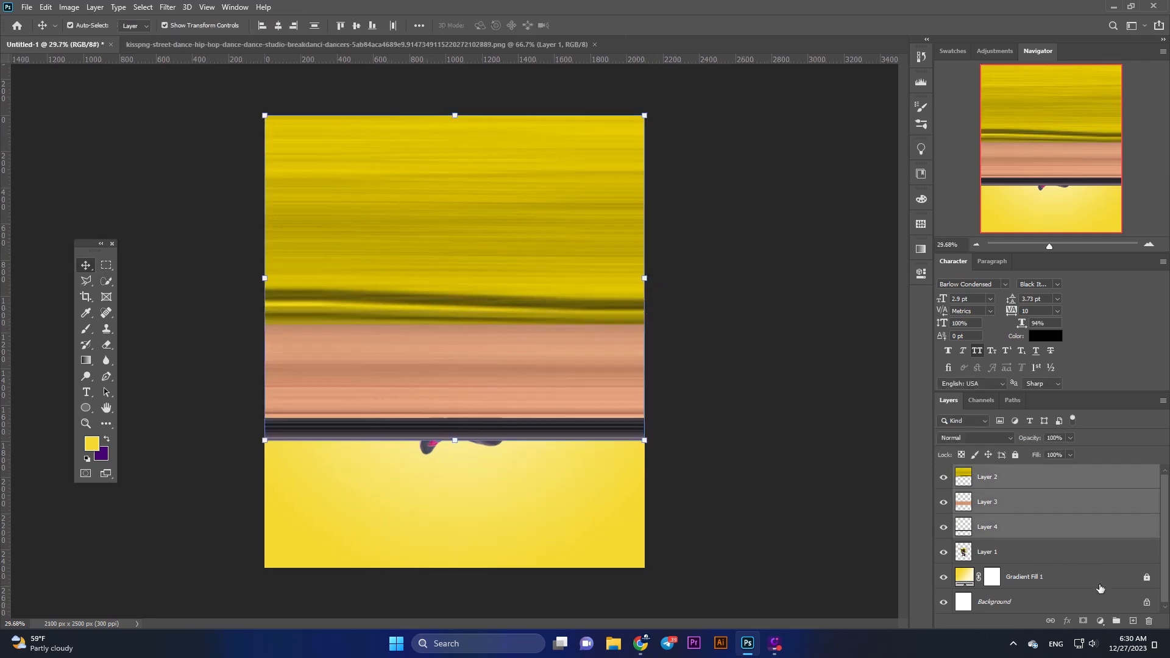
pyautogui.click(1116, 622)
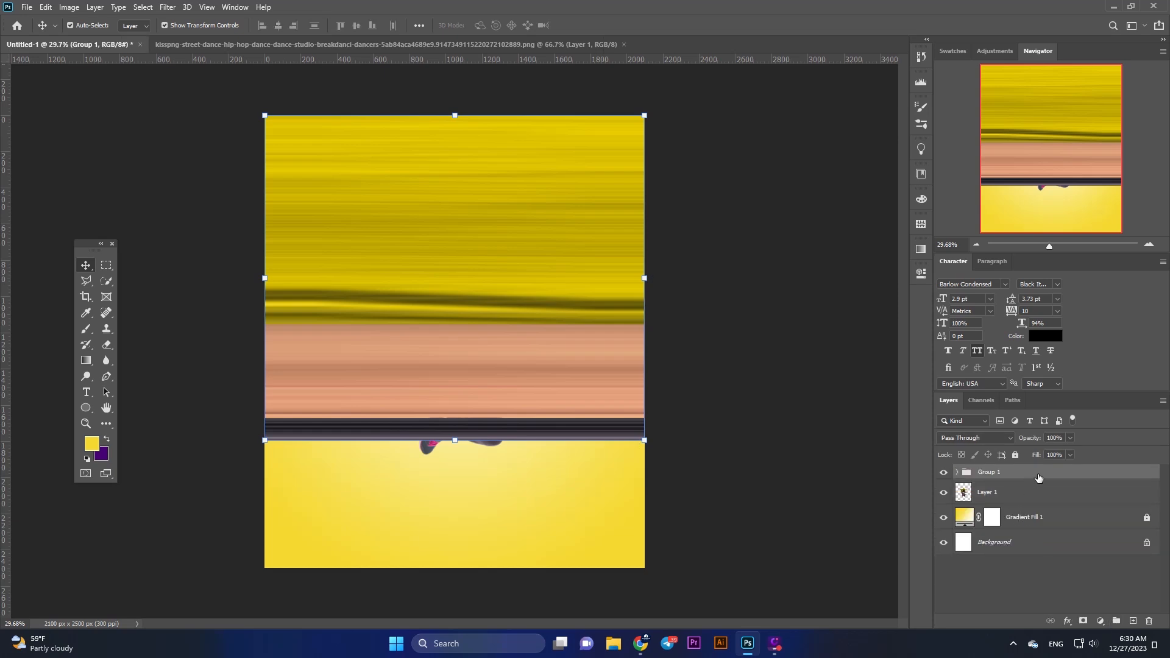
# Step: Duplicate Group 1 and merge the copied group into a single layer
pyautogui.hotkey('ctrl', 'j')
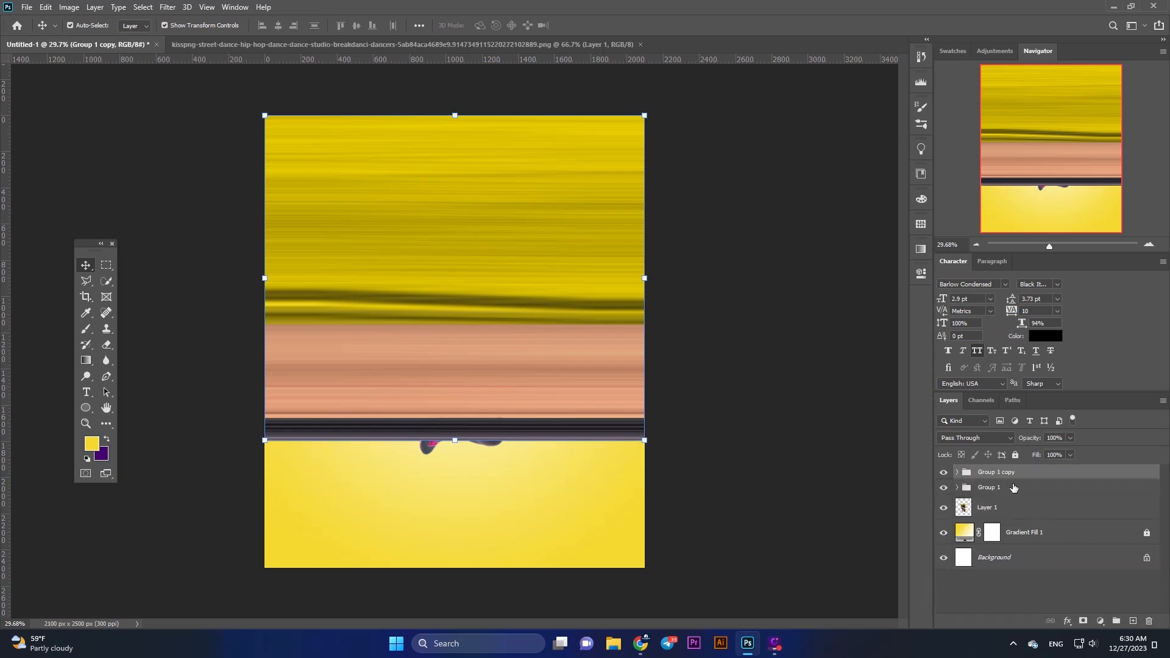
pyautogui.rightClick(1019, 476)
pyautogui.click(1054, 532)
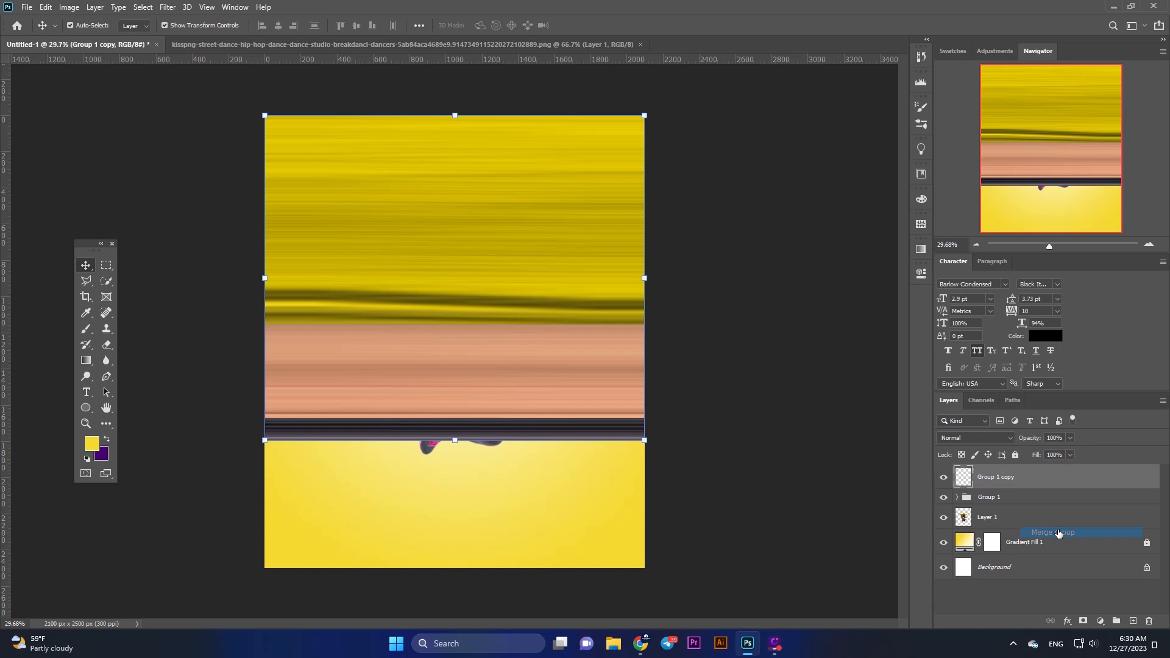
# Step: Apply the Polar Coordinates filter with Rectangular to Polar to the merged copy, and hide the original Group 1
pyautogui.click(167, 6)
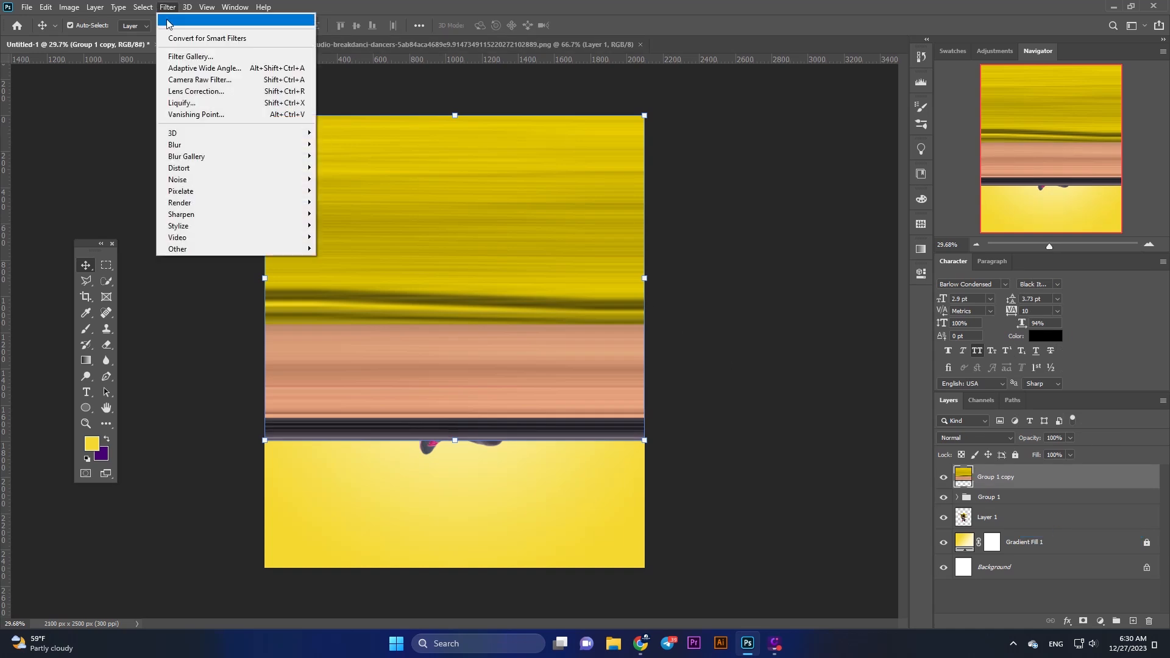
pyautogui.moveTo(197, 169)
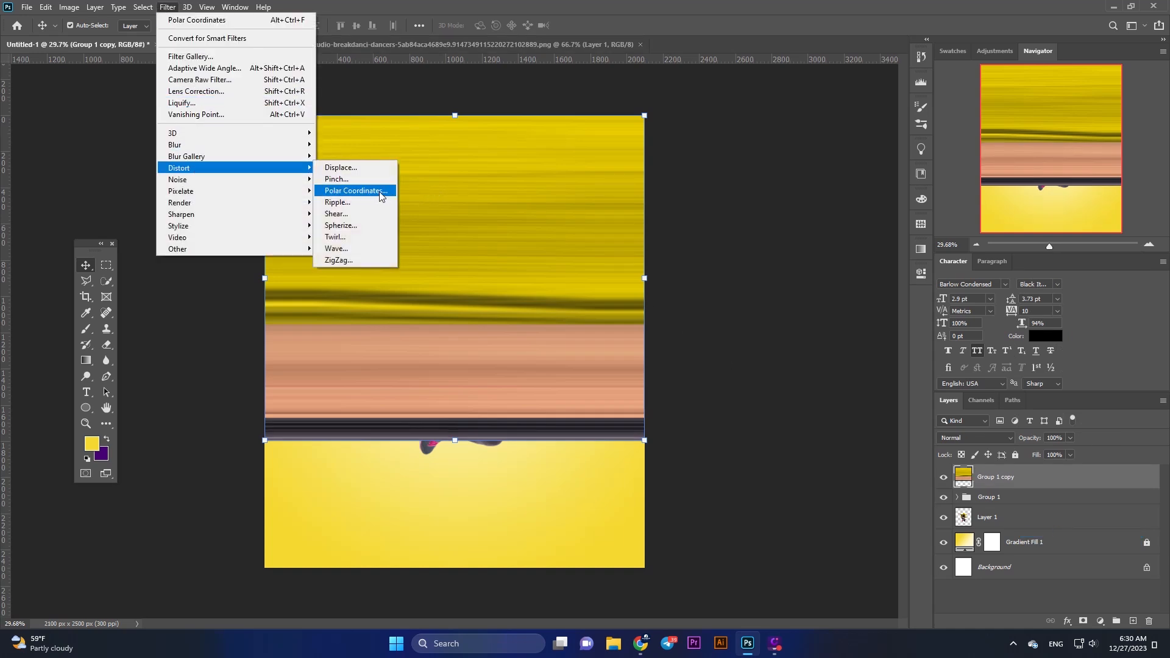
pyautogui.click(360, 191)
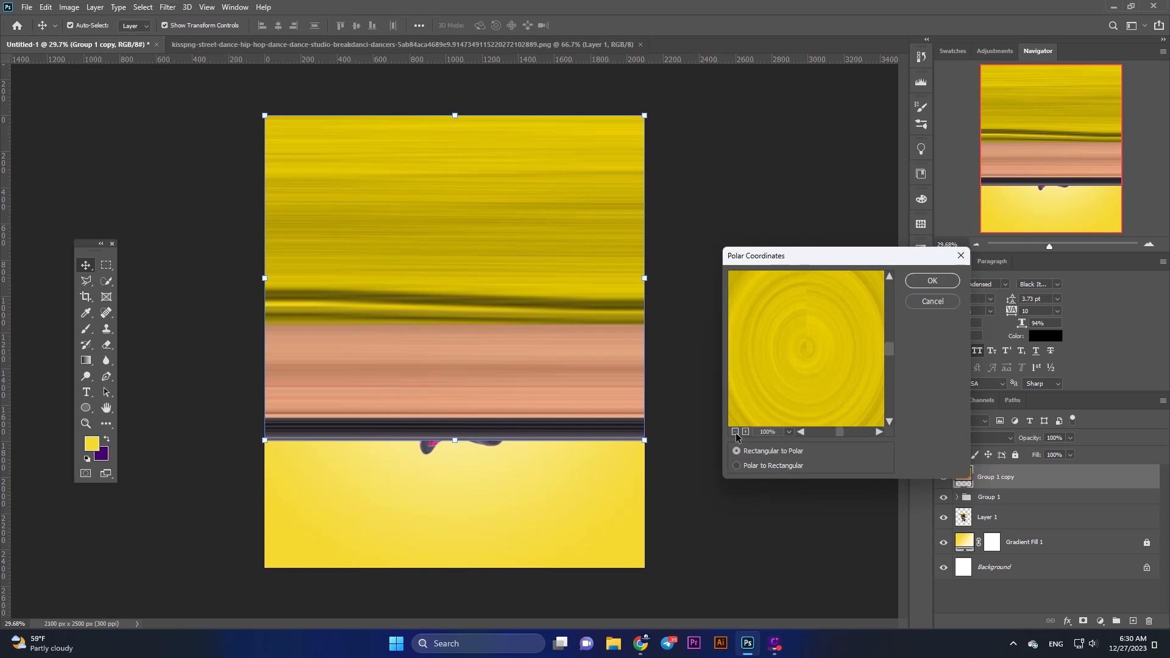
pyautogui.click(736, 432)
pyautogui.click(735, 432)
pyautogui.click(736, 432)
pyautogui.click(736, 433)
pyautogui.click(736, 432)
pyautogui.click(736, 432)
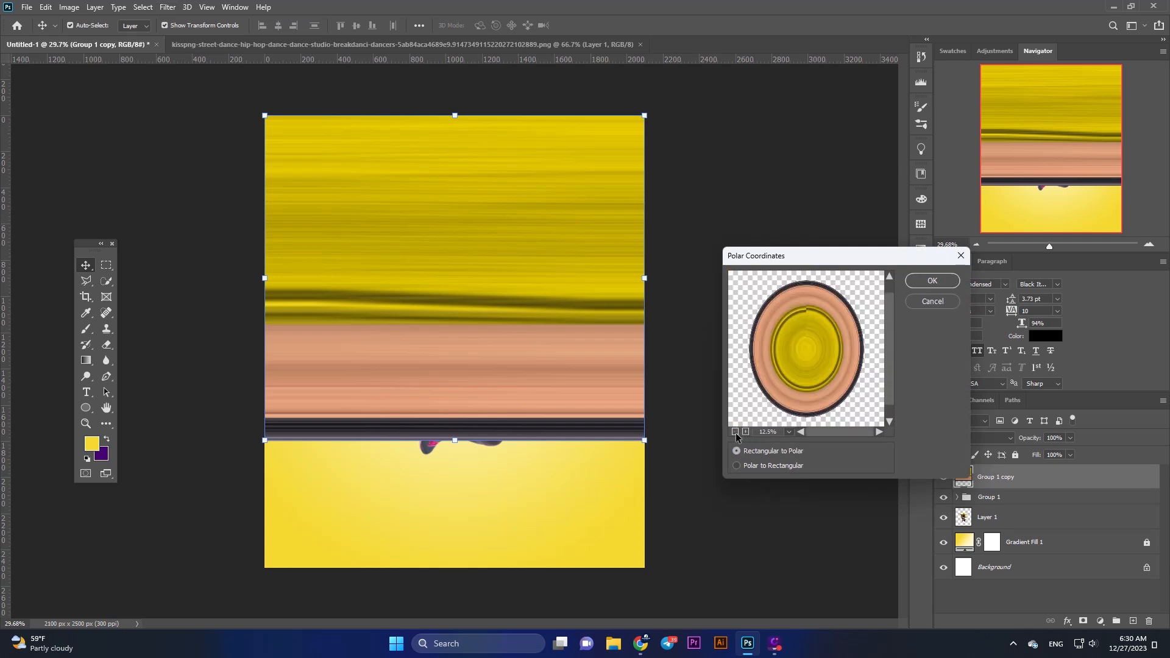
pyautogui.click(928, 280)
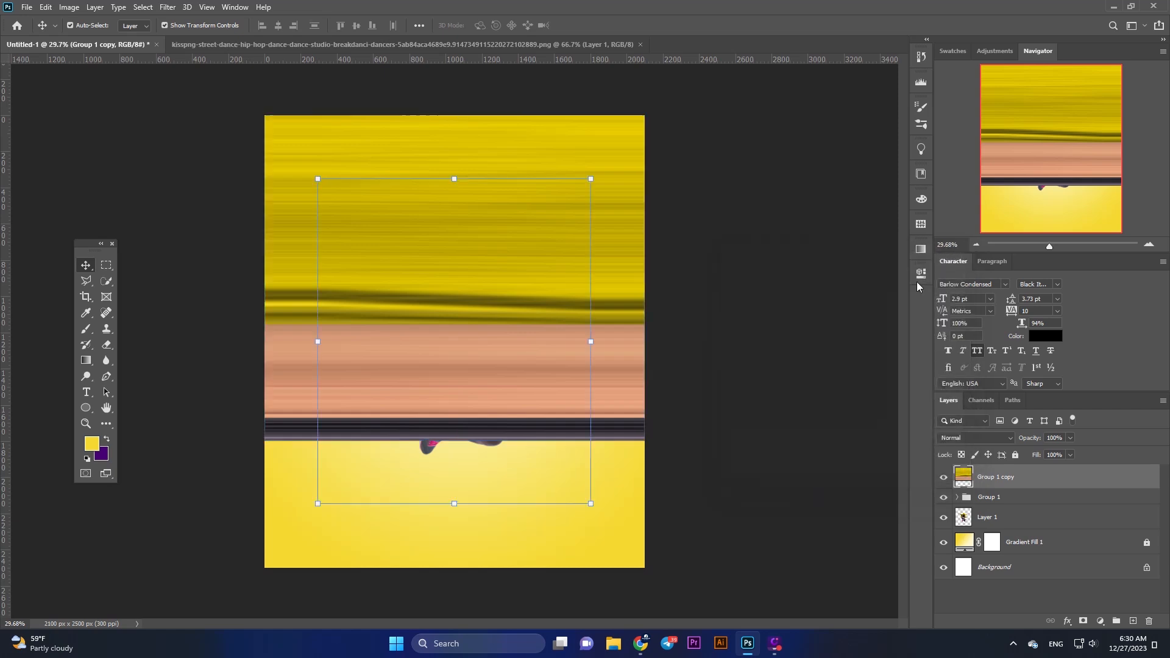
pyautogui.click(945, 499)
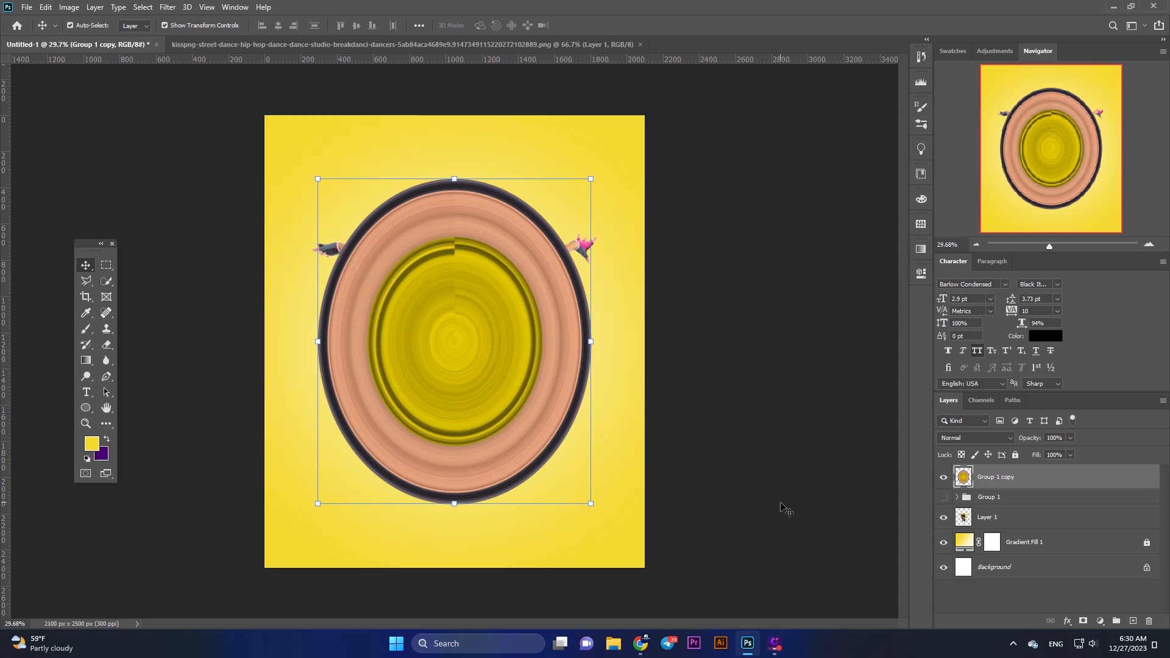
# Step: Draw a black guide circle about 1522 px in diameter outward from the centre of the striped oval
pyautogui.click(253, 410)
pyautogui.click(86, 409)
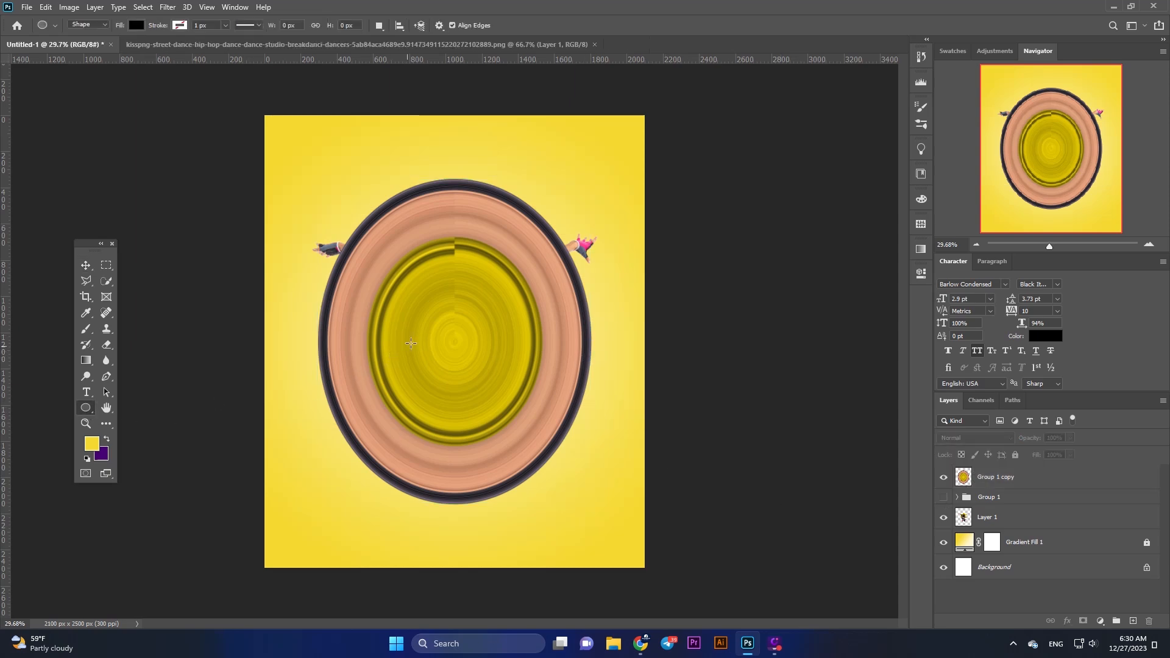
pyautogui.moveTo(453, 338); pyautogui.dragTo(591, 499)
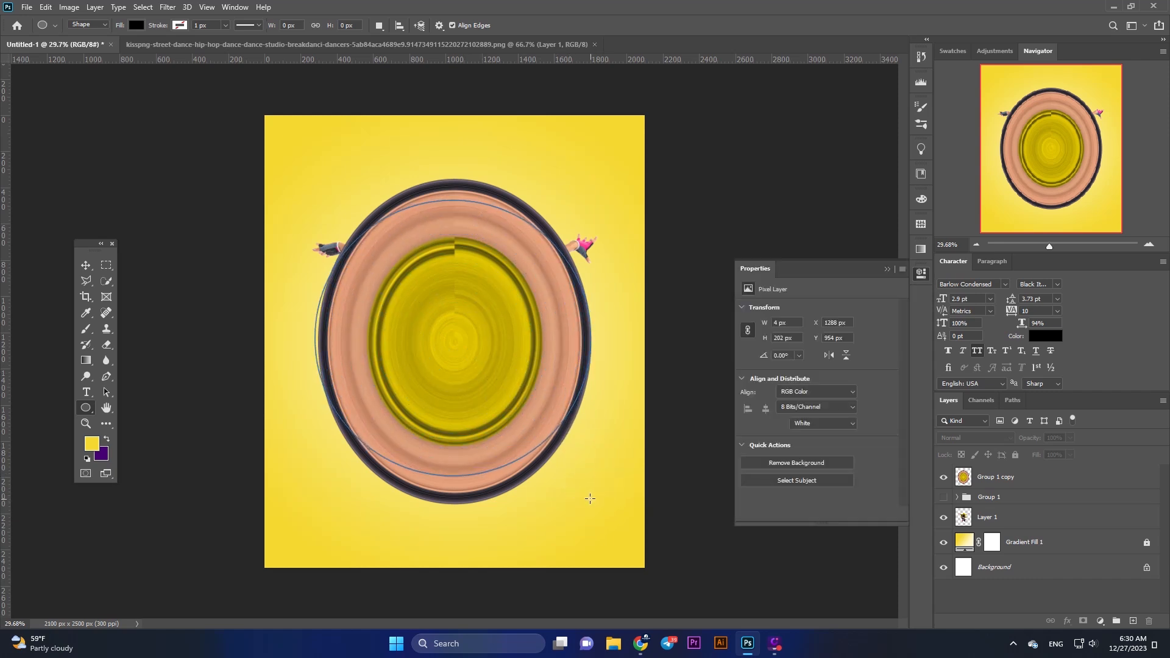
pyautogui.click(86, 266)
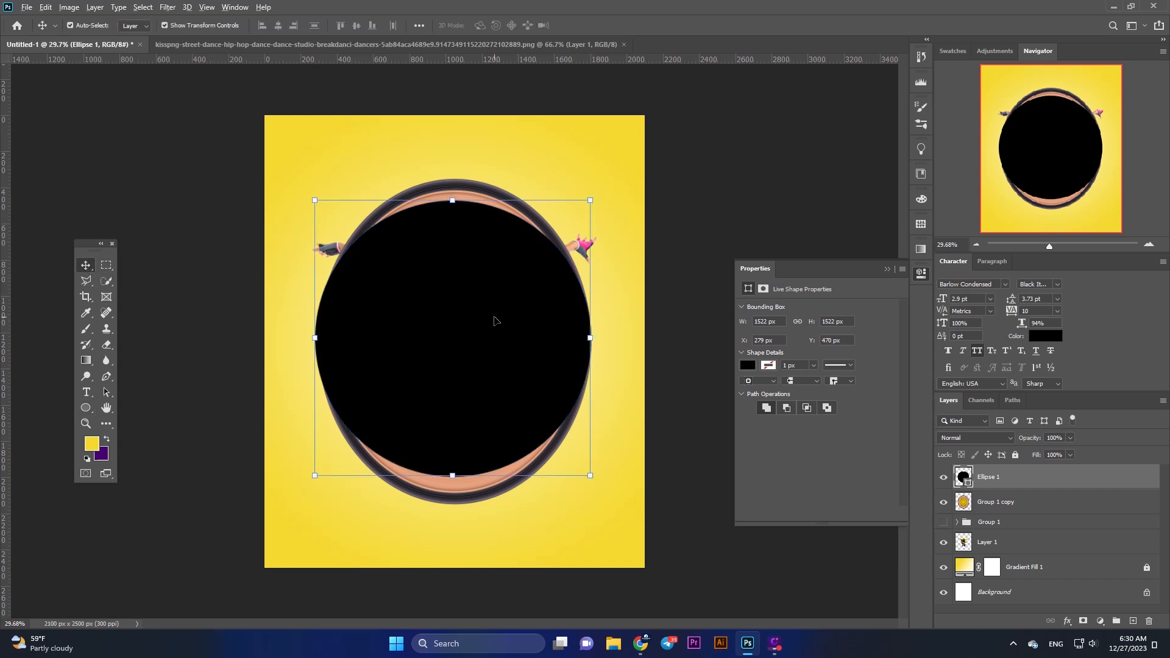
# Step: Transform the striped oval to match the black circle, making it about 1526 px wide and 1522 px high
pyautogui.scroll(1, 497, 323)
pyautogui.click(484, 526)
pyautogui.hotkey('ctrl', 't')
pyautogui.scroll(1, 286, 341)
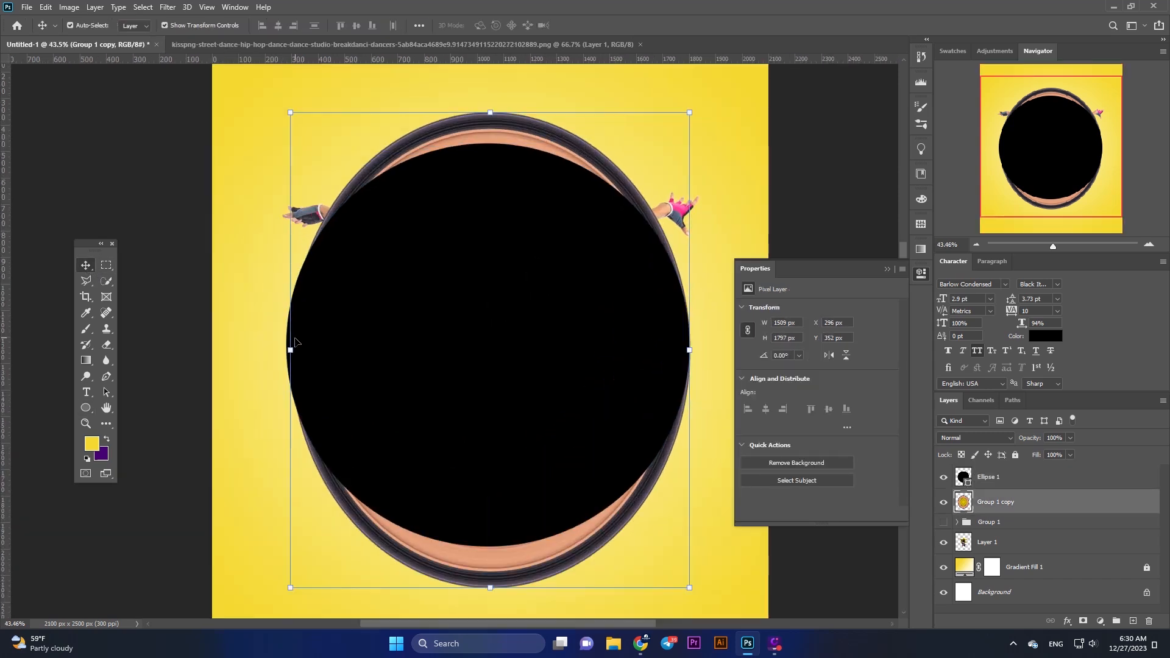
pyautogui.moveTo(290, 350); pyautogui.dragTo(286, 348)
pyautogui.moveTo(487, 585); pyautogui.dragTo(488, 546)
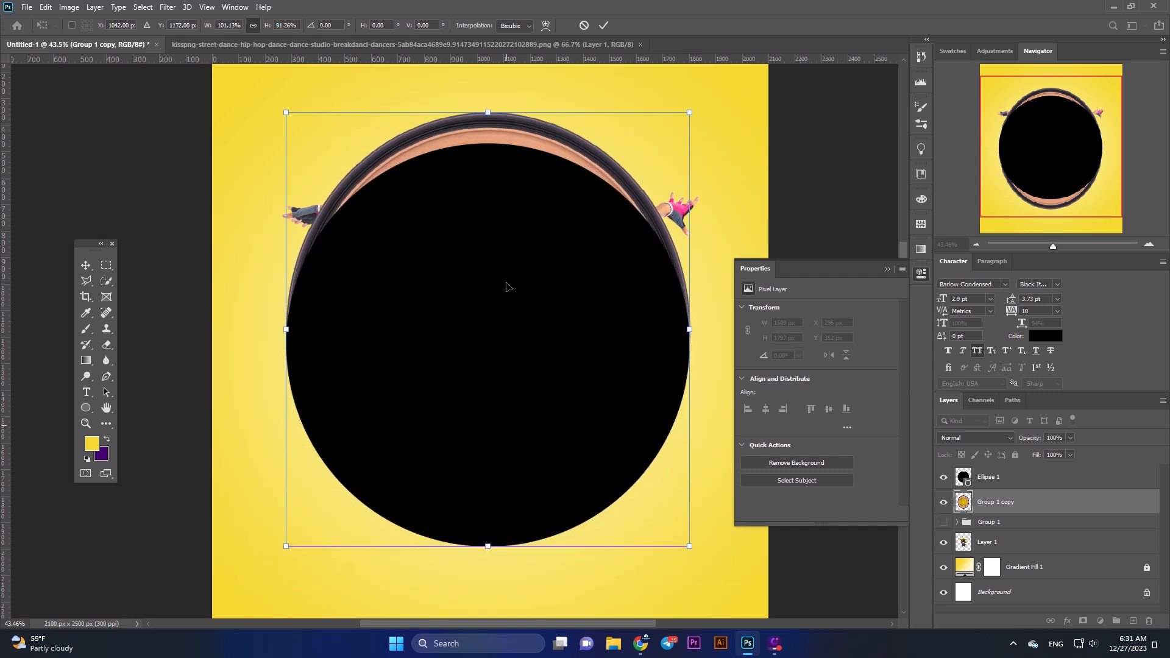
pyautogui.moveTo(490, 113); pyautogui.dragTo(487, 144)
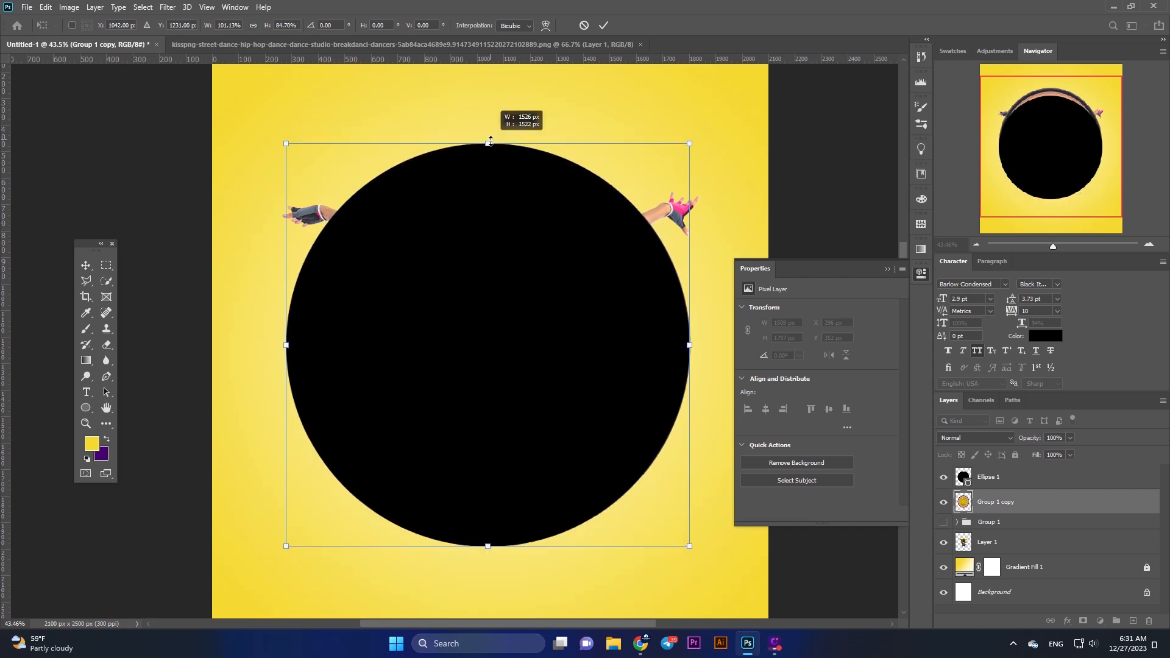
pyautogui.press('Return')
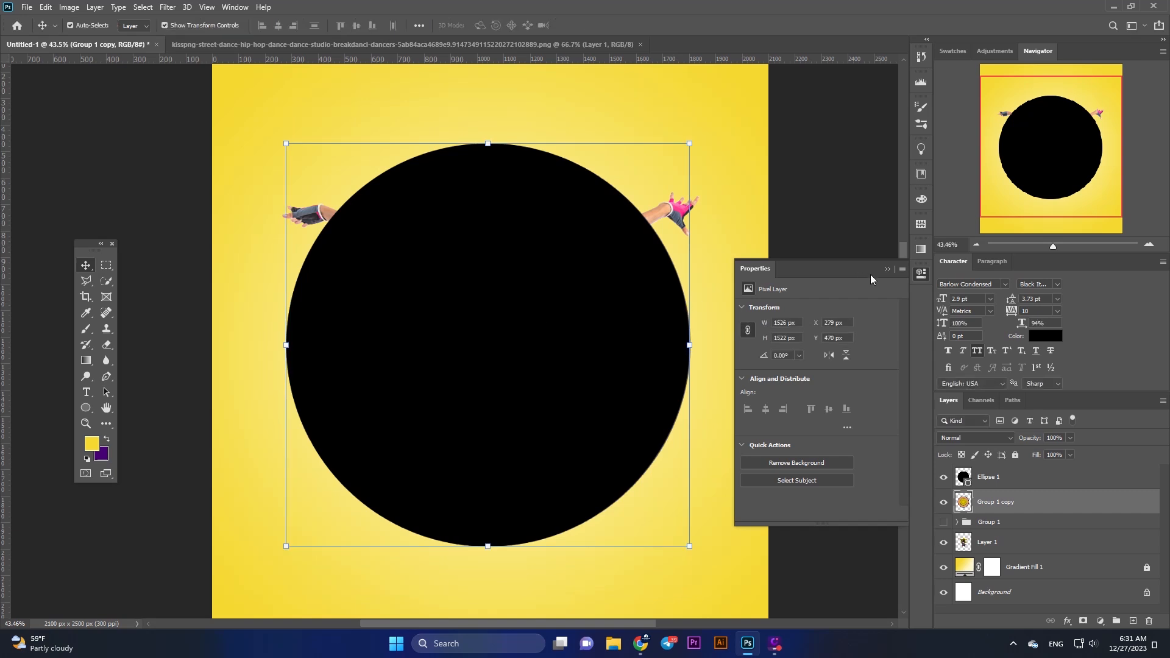
pyautogui.click(887, 271)
# Step: Delete the black guide circle layer above the striped disc
pyautogui.click(1028, 476)
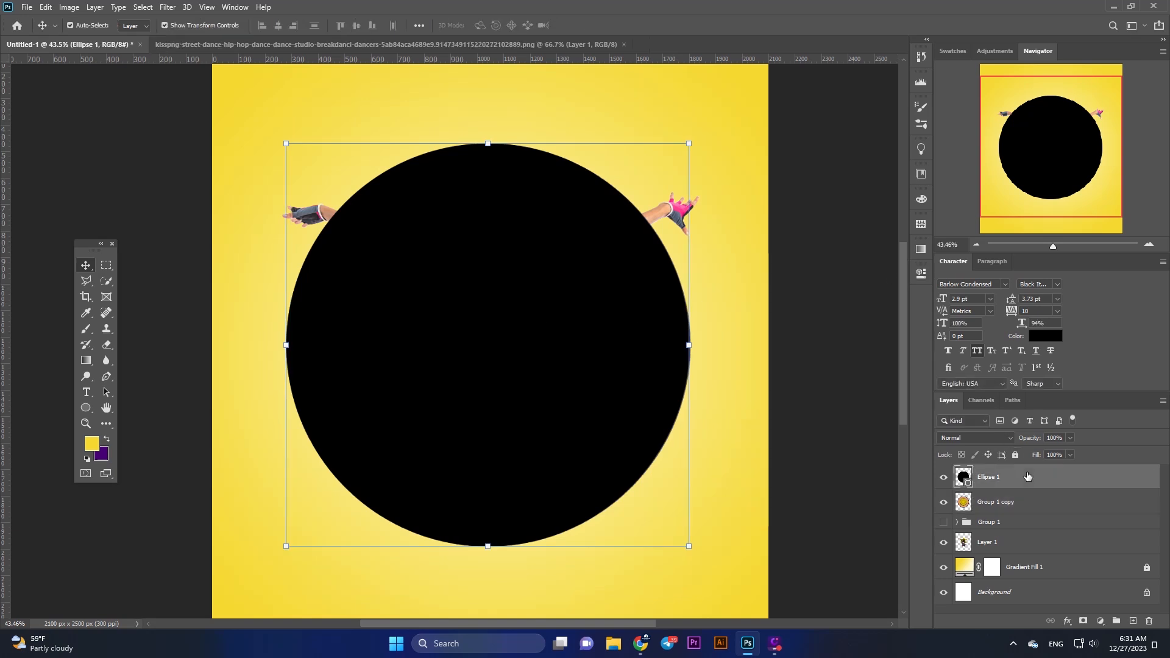
pyautogui.press('Delete')
pyautogui.scroll(-3, 645, 259)
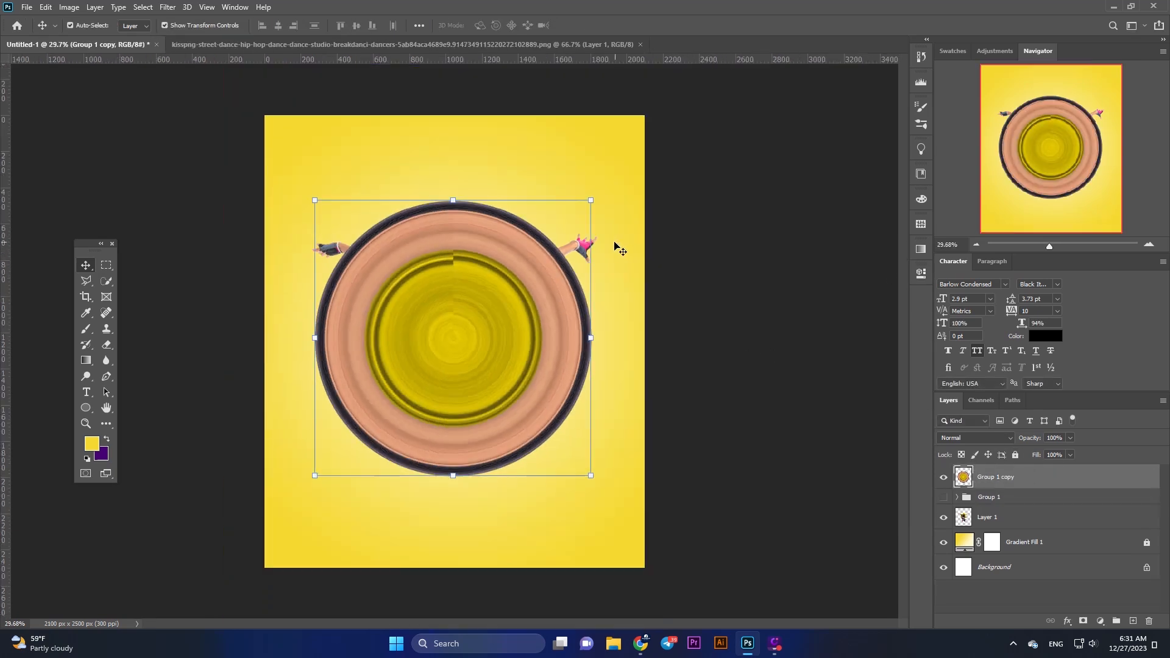
pyautogui.scroll(1, 407, 259)
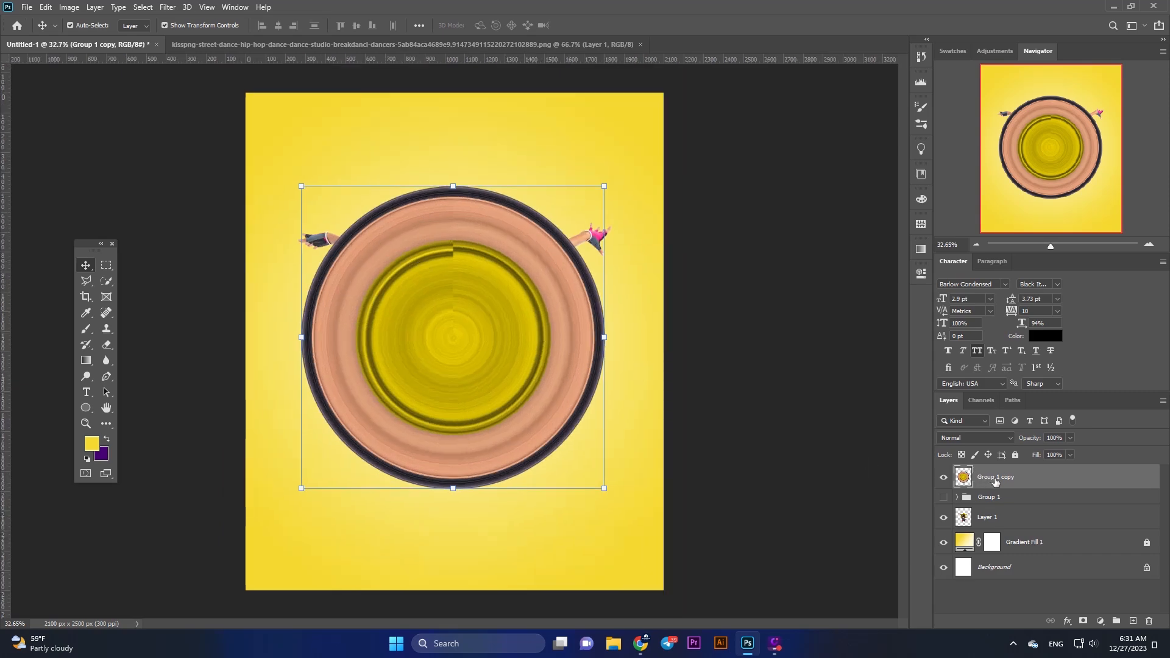
# Step: Place the striped disc layer behind the dancer and shift it upward so its lower rim meets her lower shoe
pyautogui.moveTo(1030, 486); pyautogui.dragTo(1025, 530)
pyautogui.scroll(1, 461, 473)
pyautogui.moveTo(460, 473); pyautogui.dragTo(457, 461)
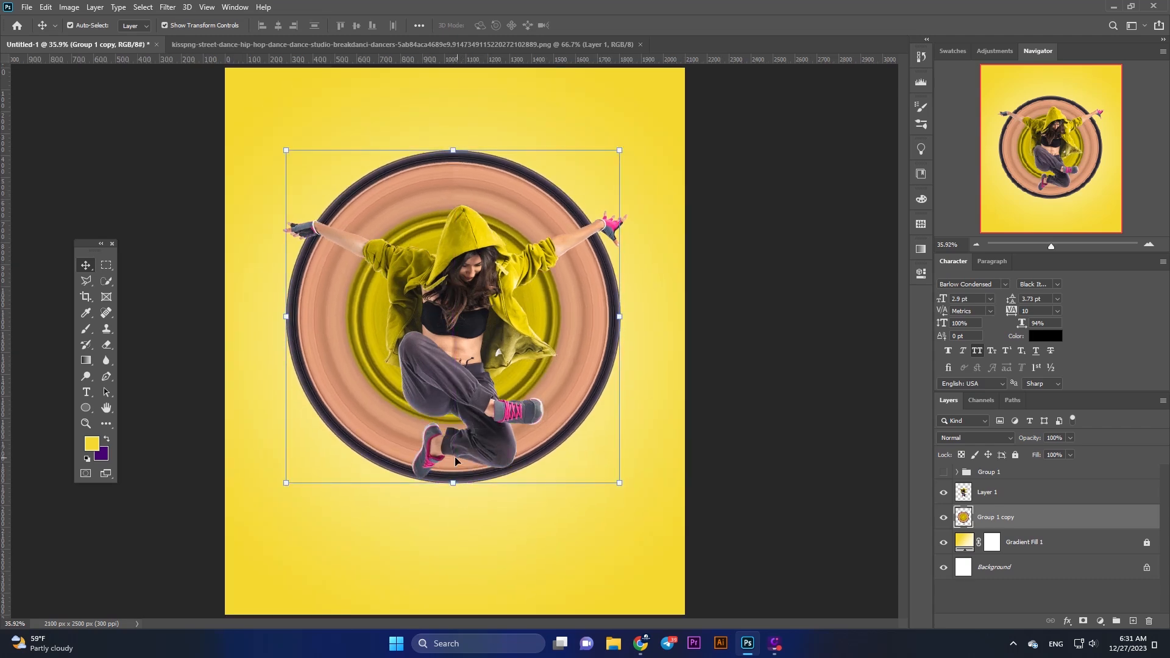
pyautogui.scroll(10, 461, 469)
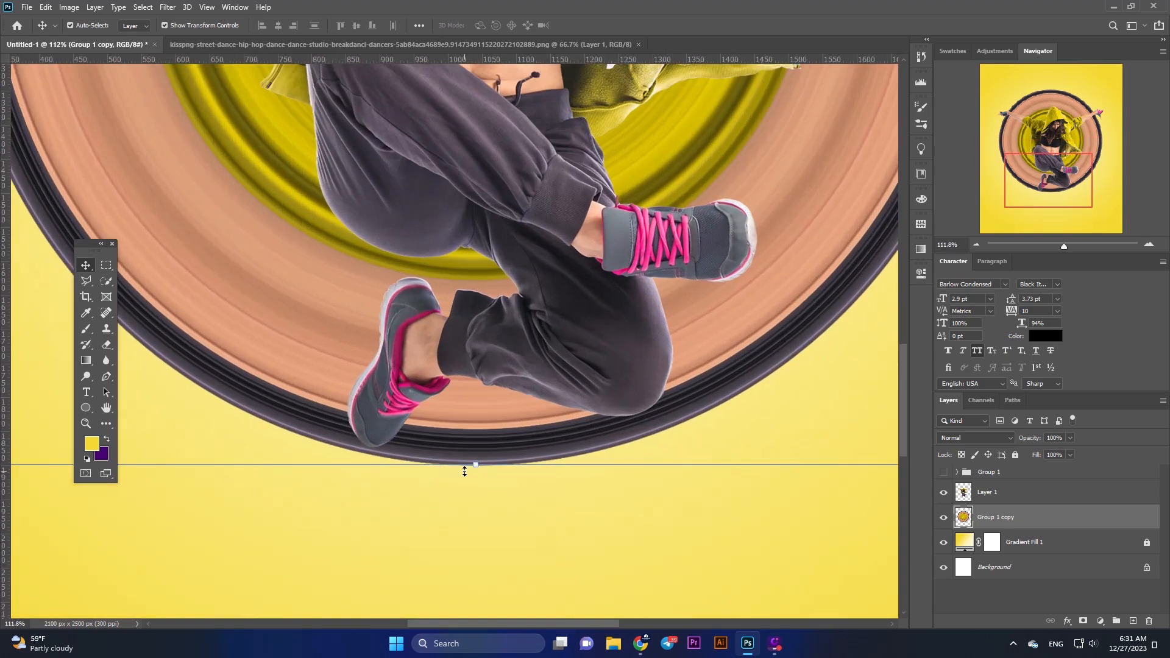
pyautogui.hotkey('shift', 'Up')
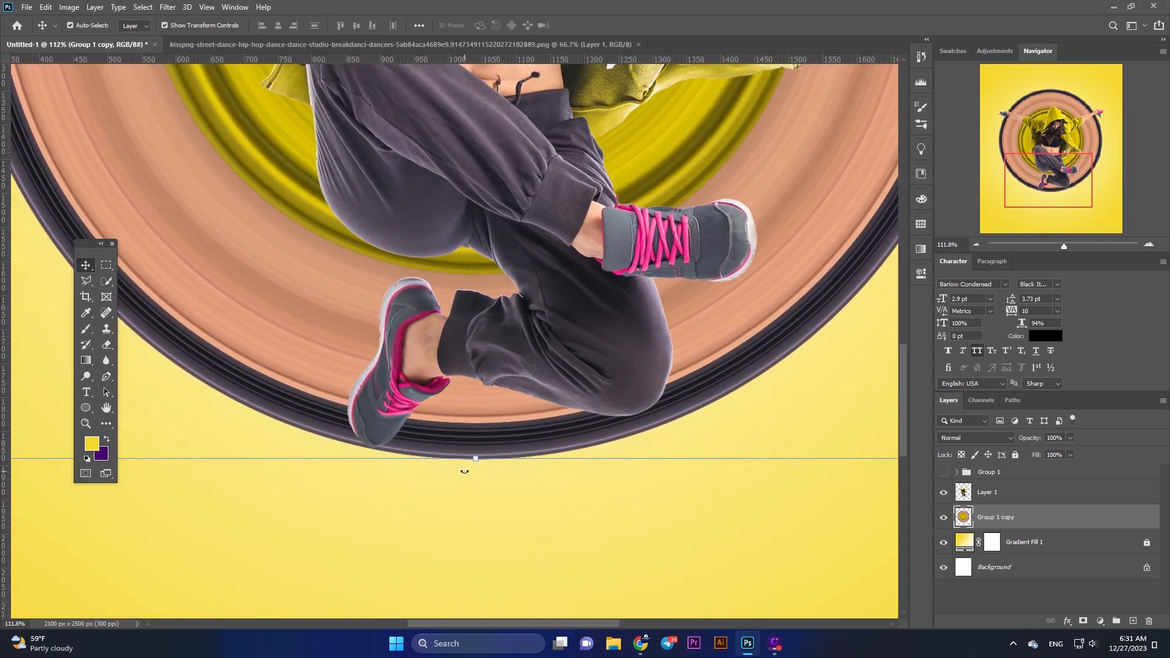
pyautogui.scroll(-8, 464, 471)
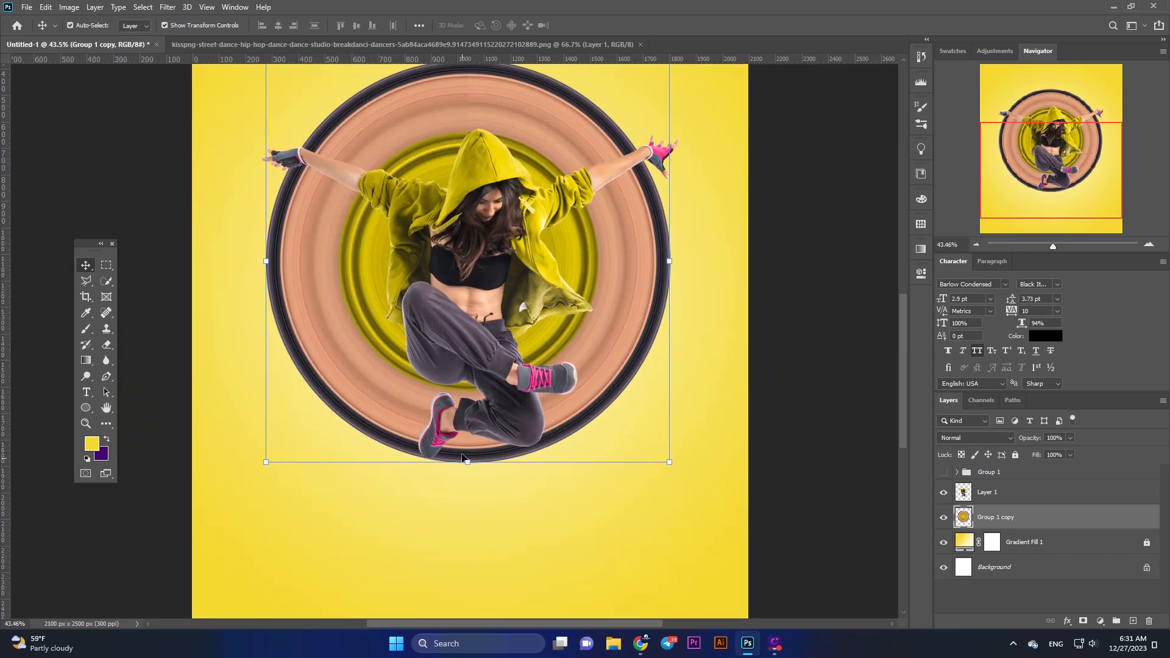
# Step: Scale the striped disc proportionally to about 99.17% from its upper corners, fitting its rim to the dancer's outstretched arms
pyautogui.scroll(3, 522, 247)
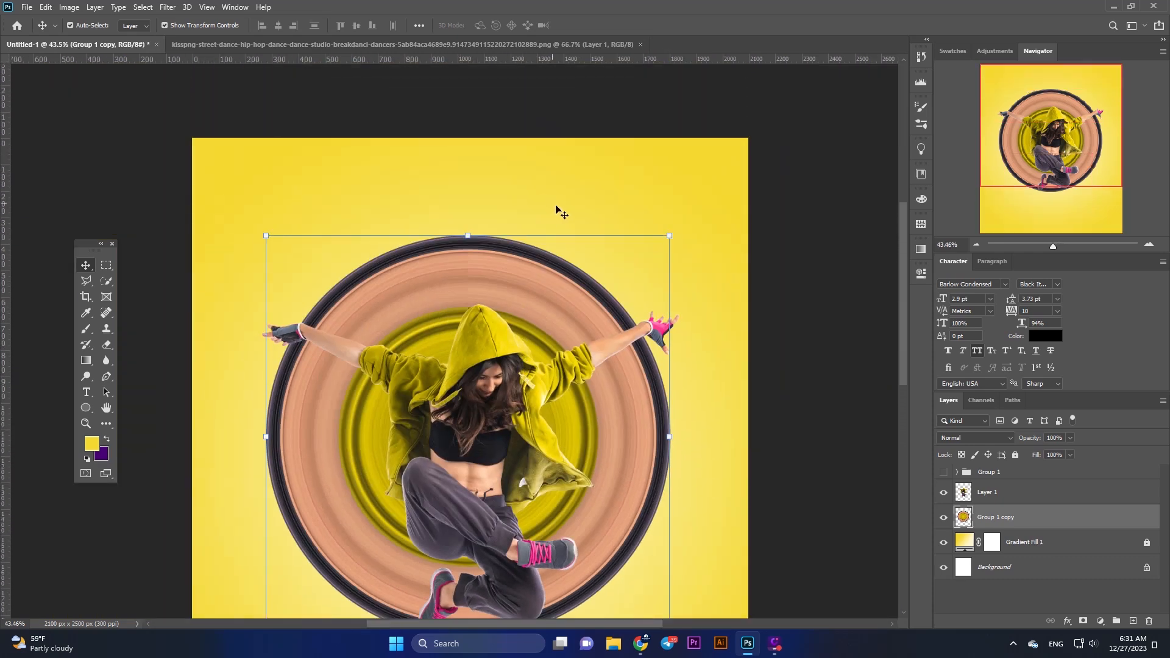
pyautogui.moveTo(668, 236); pyautogui.dragTo(673, 232)
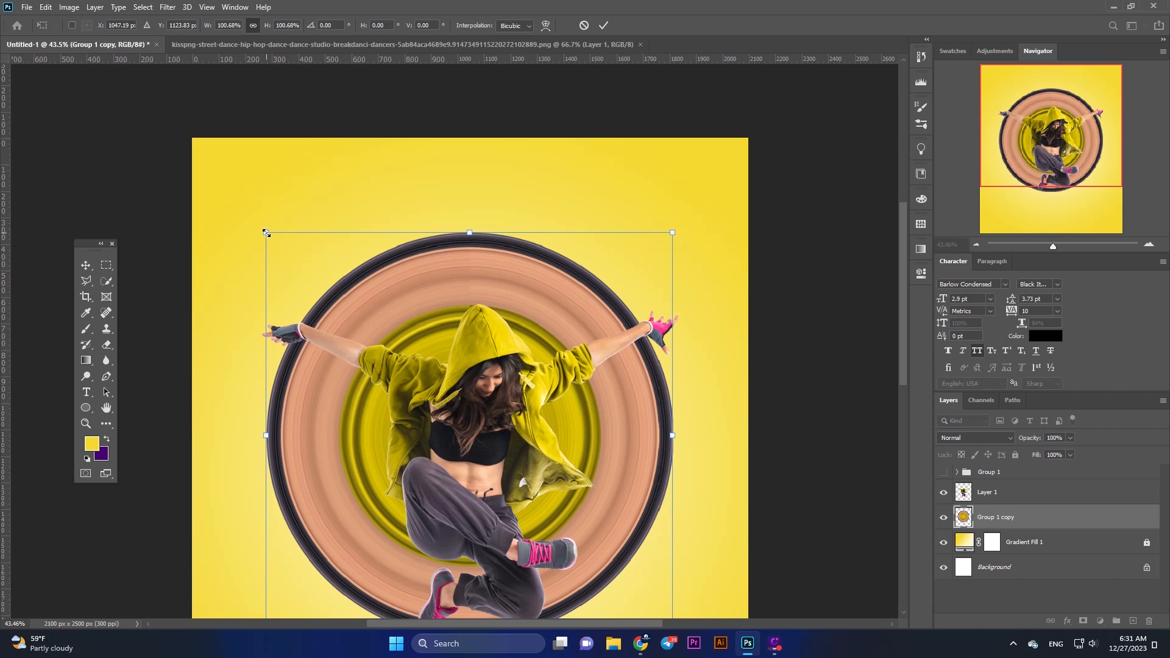
pyautogui.moveTo(265, 233); pyautogui.dragTo(269, 236)
pyautogui.scroll(-1, 275, 234)
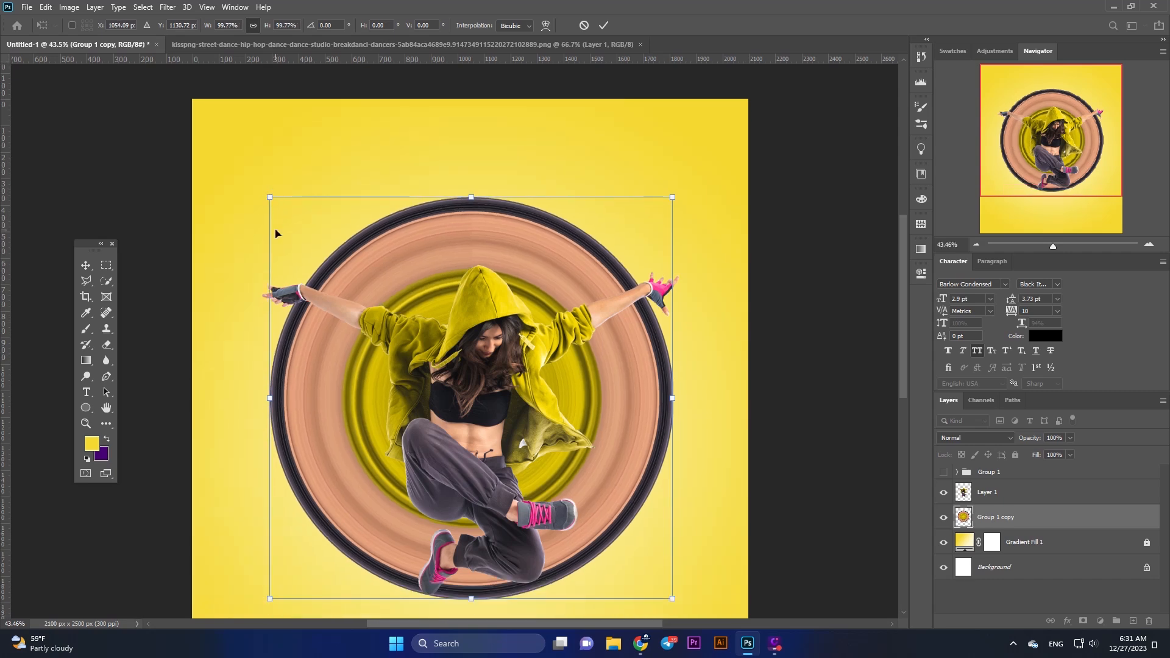
pyautogui.moveTo(271, 200); pyautogui.dragTo(275, 203)
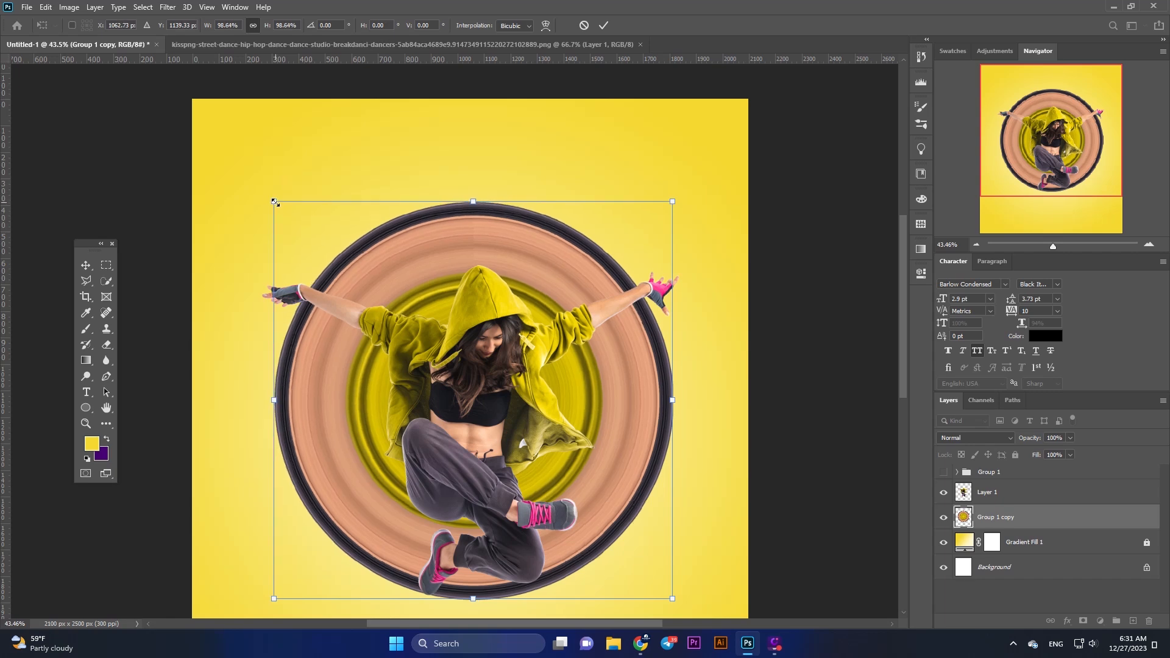
pyautogui.moveTo(677, 197); pyautogui.dragTo(678, 195)
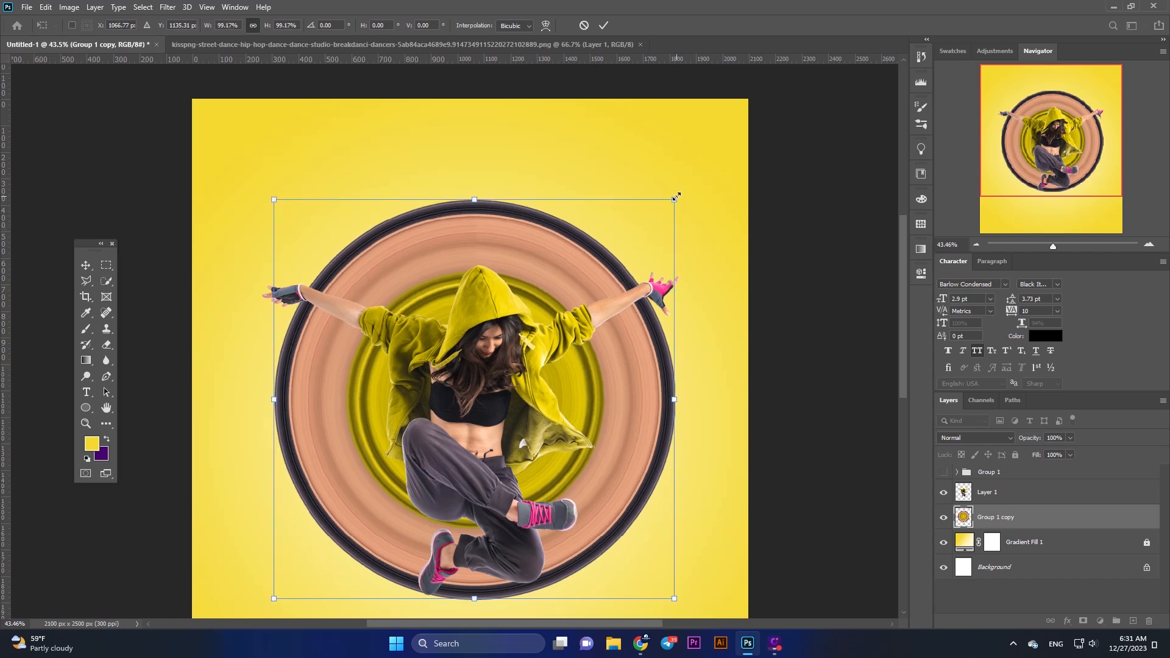
pyautogui.scroll(-1, 625, 209)
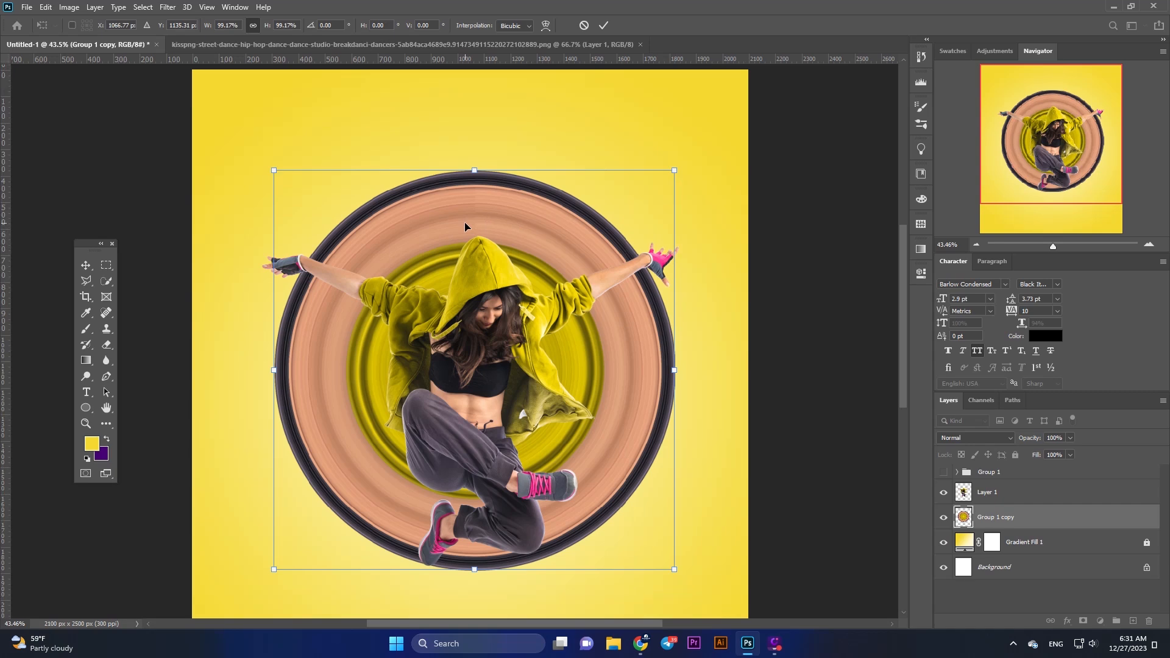
# Step: Extend the disc's lower edge slightly below the dancer's lower shoe, scaling it to about 99.47%, and apply the transformation
pyautogui.scroll(10, 435, 567)
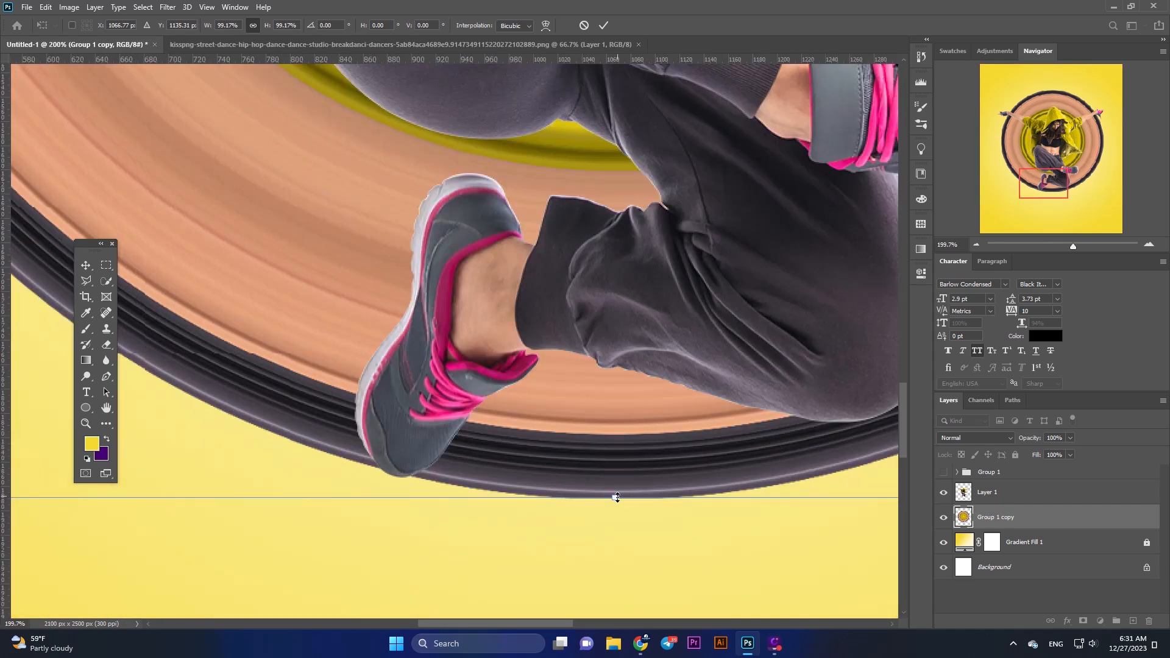
pyautogui.moveTo(617, 499); pyautogui.dragTo(615, 503)
pyautogui.scroll(-10, 592, 485)
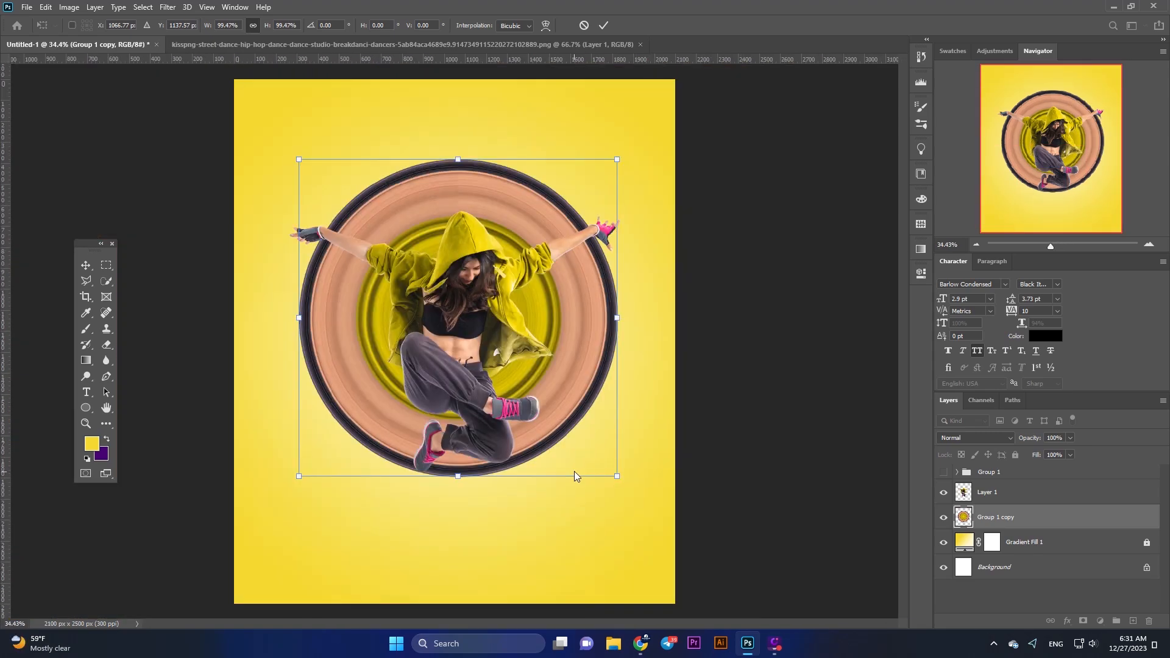
pyautogui.press('Return')
pyautogui.scroll(3, 443, 426)
pyautogui.click(474, 517)
pyautogui.moveTo(474, 517); pyautogui.dragTo(475, 518)
pyautogui.click(86, 265)
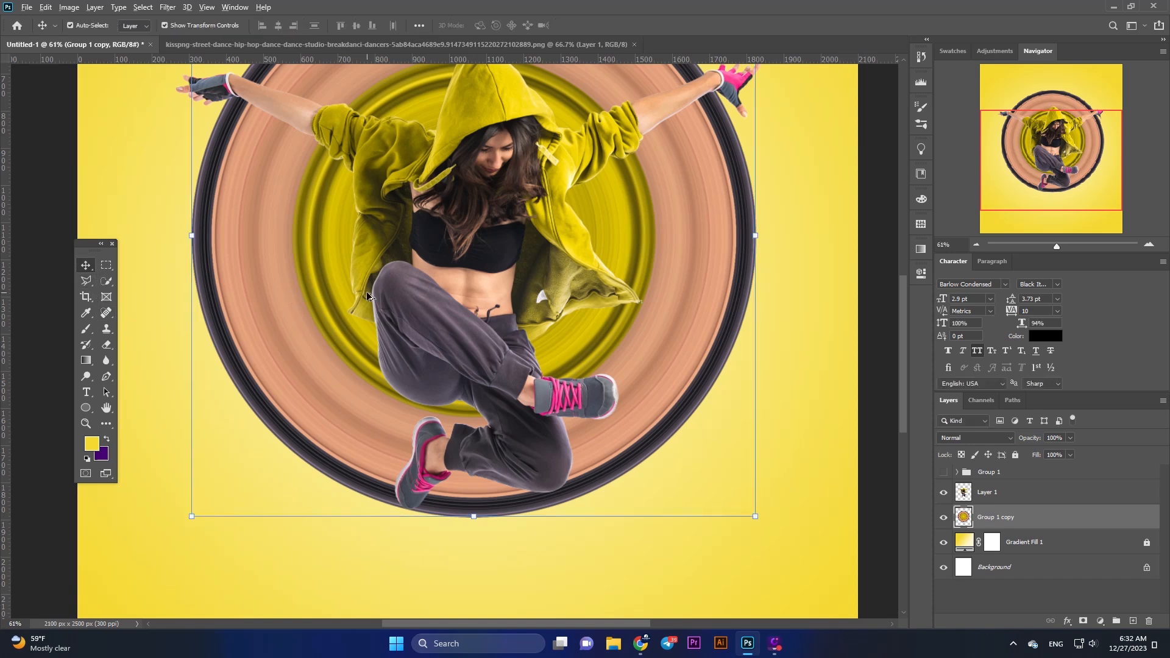
pyautogui.scroll(-4, 367, 292)
pyautogui.scroll(4, 429, 283)
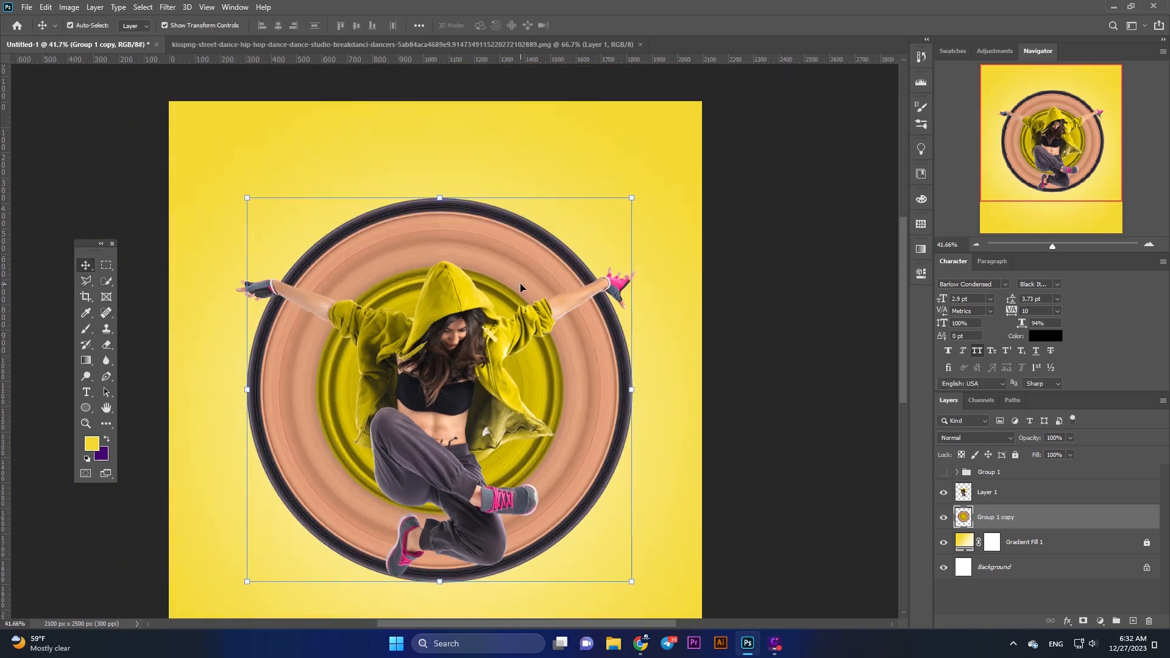
# Step: Add a layer mask to the striped disc and hide its part above the dancer's arms with a hard-edged 291 px black brush
pyautogui.click(1083, 622)
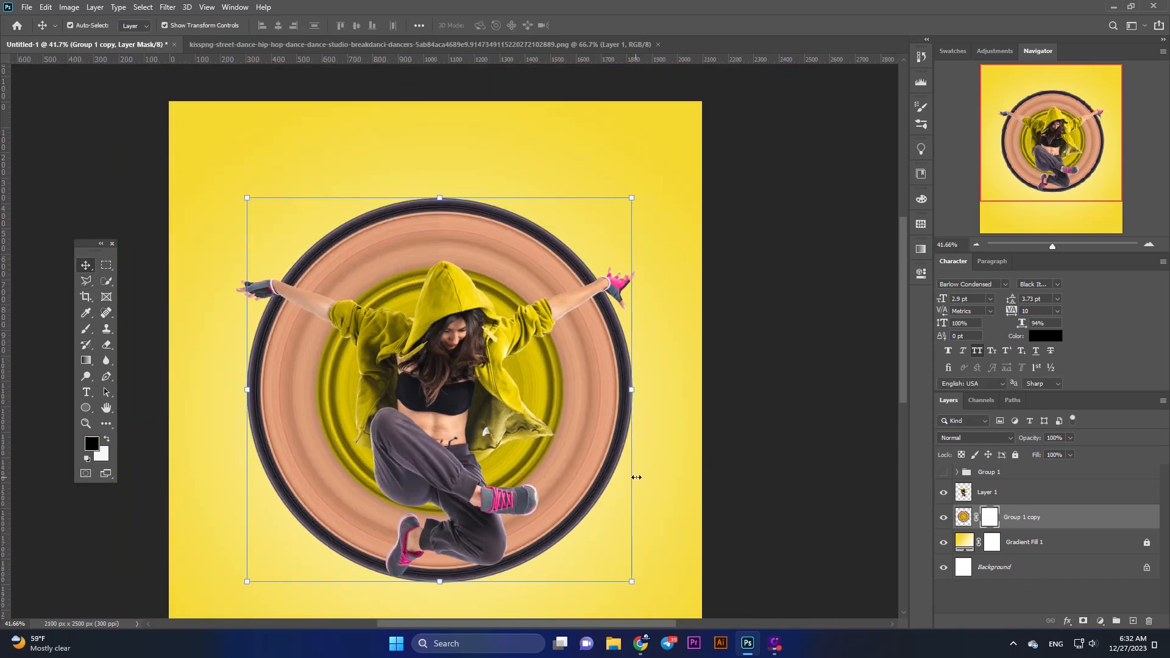
pyautogui.press('b')
pyautogui.rightClick(417, 238)
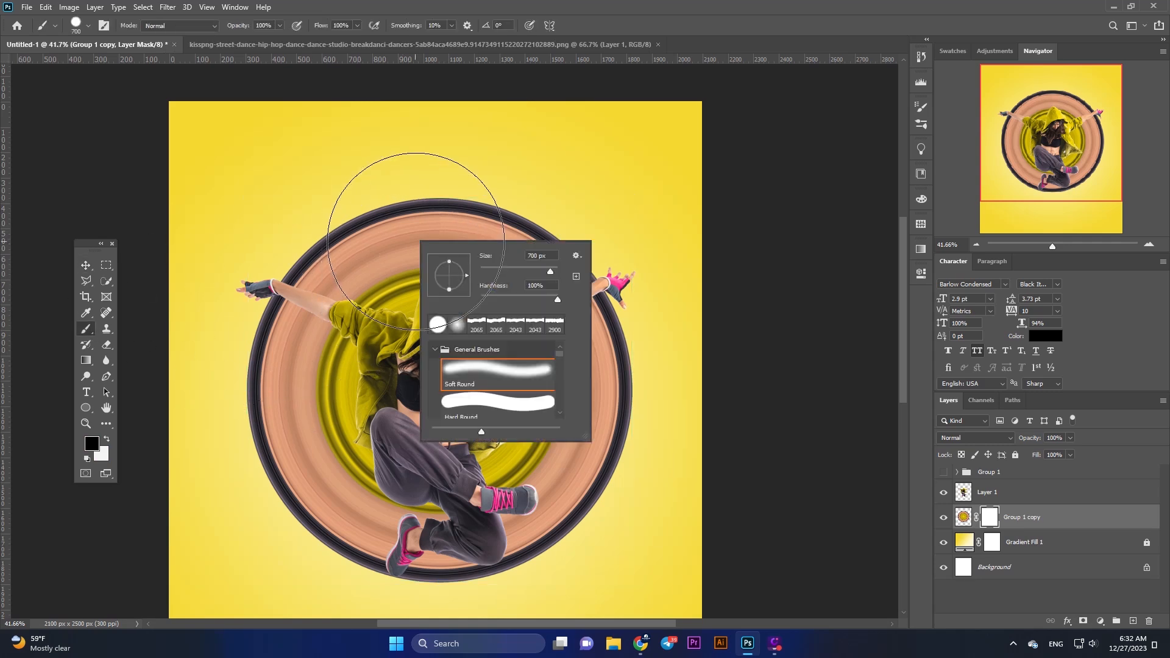
pyautogui.moveTo(544, 272); pyautogui.dragTo(541, 272)
pyautogui.click(96, 446)
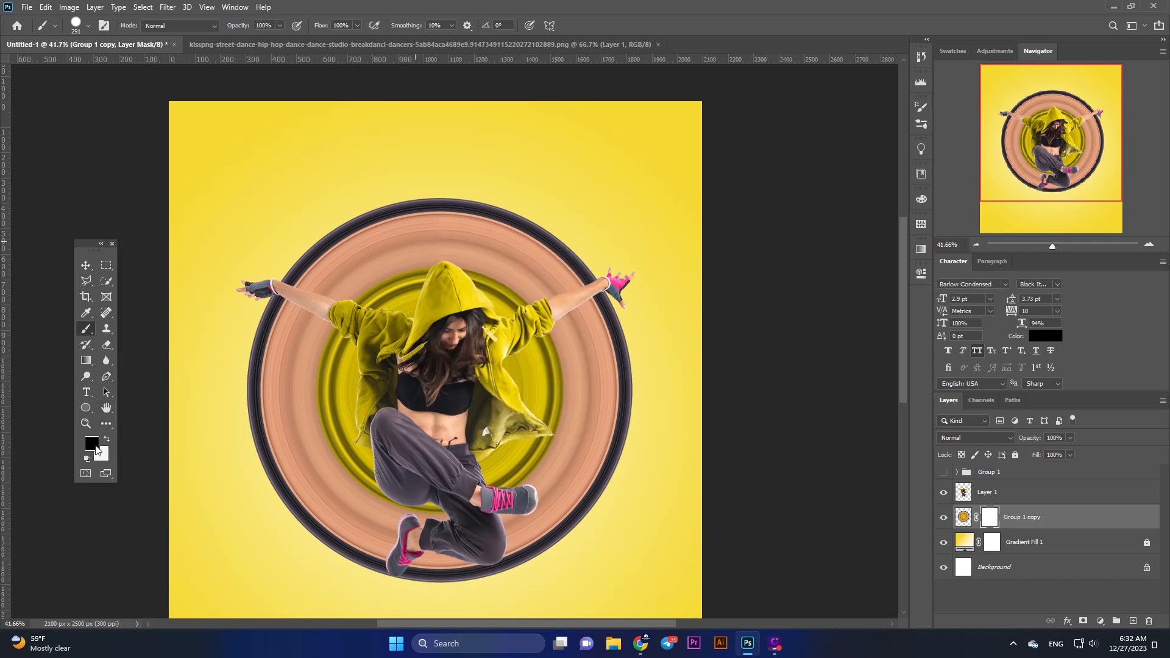
pyautogui.click(95, 449)
pyautogui.click(773, 401)
pyautogui.click(1049, 242)
pyautogui.press('b')
pyautogui.scroll(3, 334, 162)
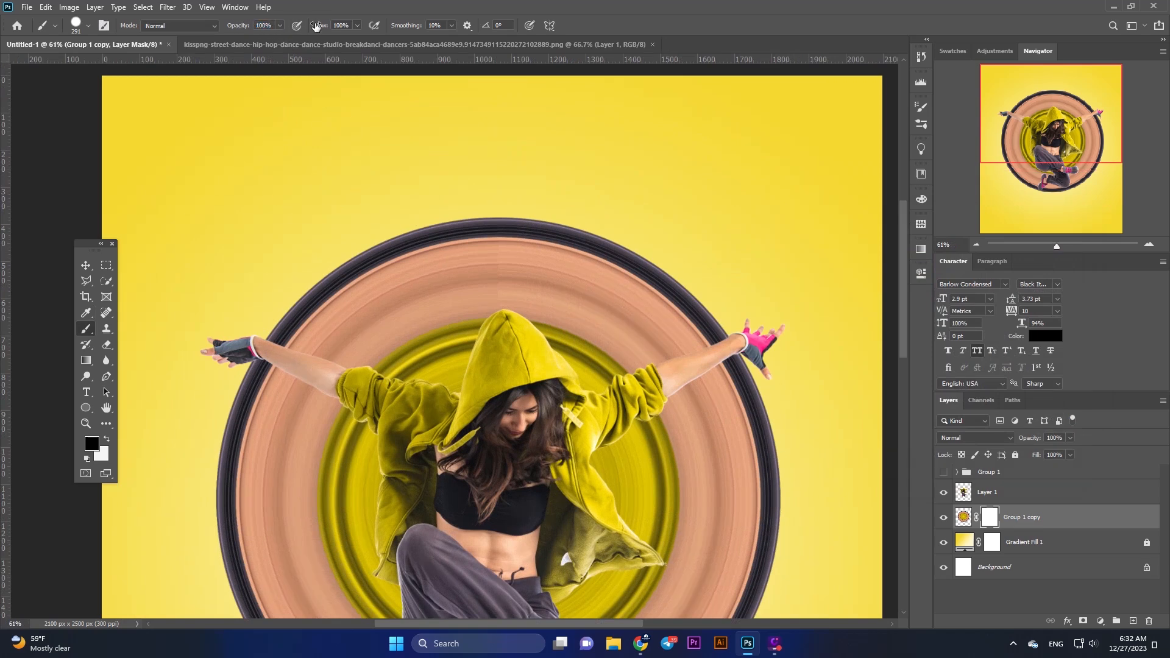
pyautogui.moveTo(272, 272)
pyautogui.mouseDown()
pyautogui.moveTo(397, 345)
pyautogui.moveTo(439, 323)
pyautogui.moveTo(497, 317)
pyautogui.moveTo(536, 332)
pyautogui.moveTo(531, 367)
pyautogui.moveTo(600, 341)
pyautogui.moveTo(637, 348)
pyautogui.moveTo(695, 306)
pyautogui.moveTo(569, 269)
pyautogui.moveTo(355, 243)
pyautogui.mouseUp()
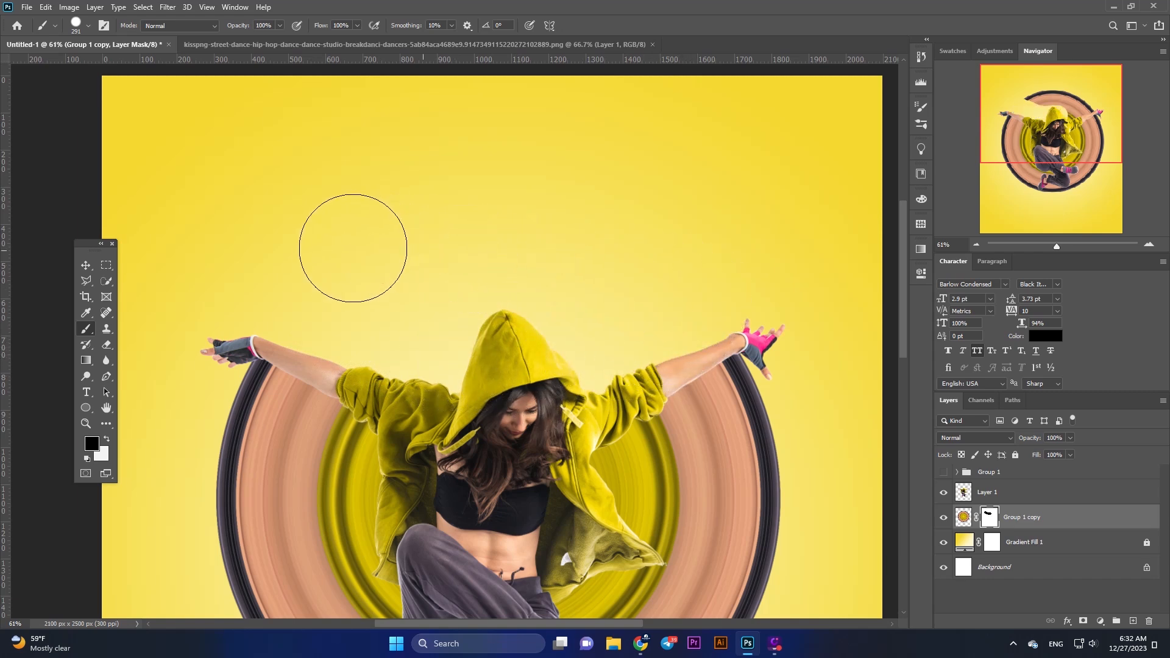
pyautogui.scroll(-3, 495, 261)
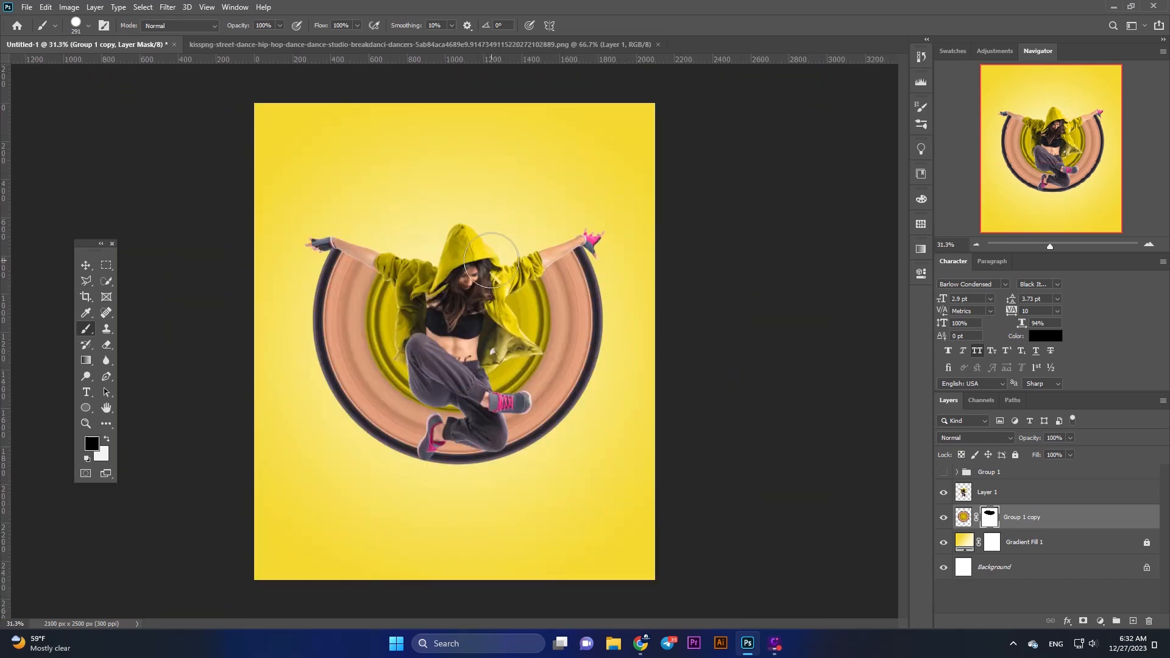
# Step: Select the dancer and the masked disc together and nudge both upward on the poster
pyautogui.click(86, 265)
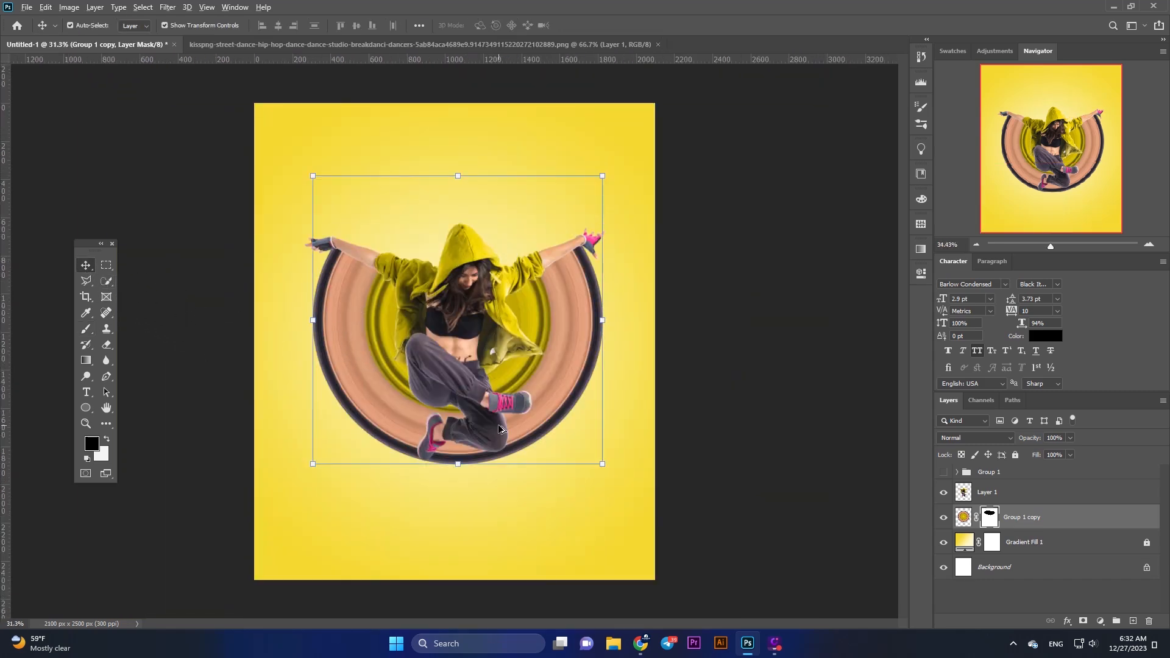
pyautogui.scroll(1, 504, 426)
pyautogui.moveTo(713, 431); pyautogui.dragTo(375, 316)
pyautogui.hotkey('shift', 'Up')
pyautogui.hotkey('shift', 'Up')
pyautogui.hotkey('shift', 'Up')
pyautogui.hotkey('shift', 'Up')
pyautogui.hotkey('shift', 'Up')
pyautogui.hotkey('shift', 'Up')
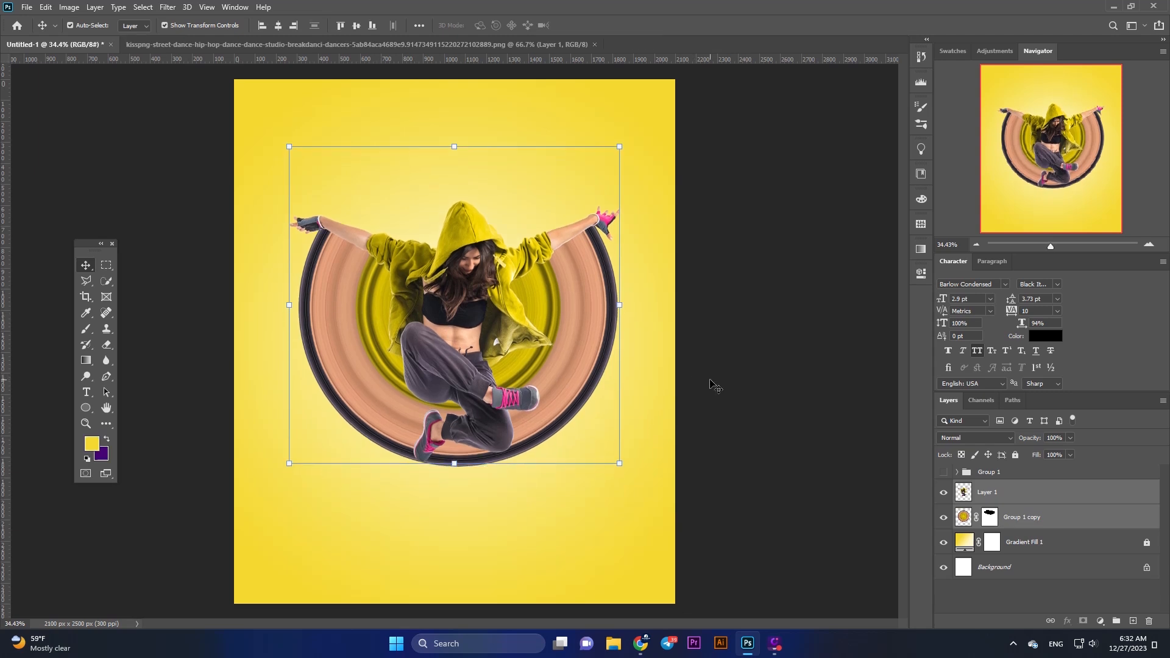
pyautogui.click(714, 385)
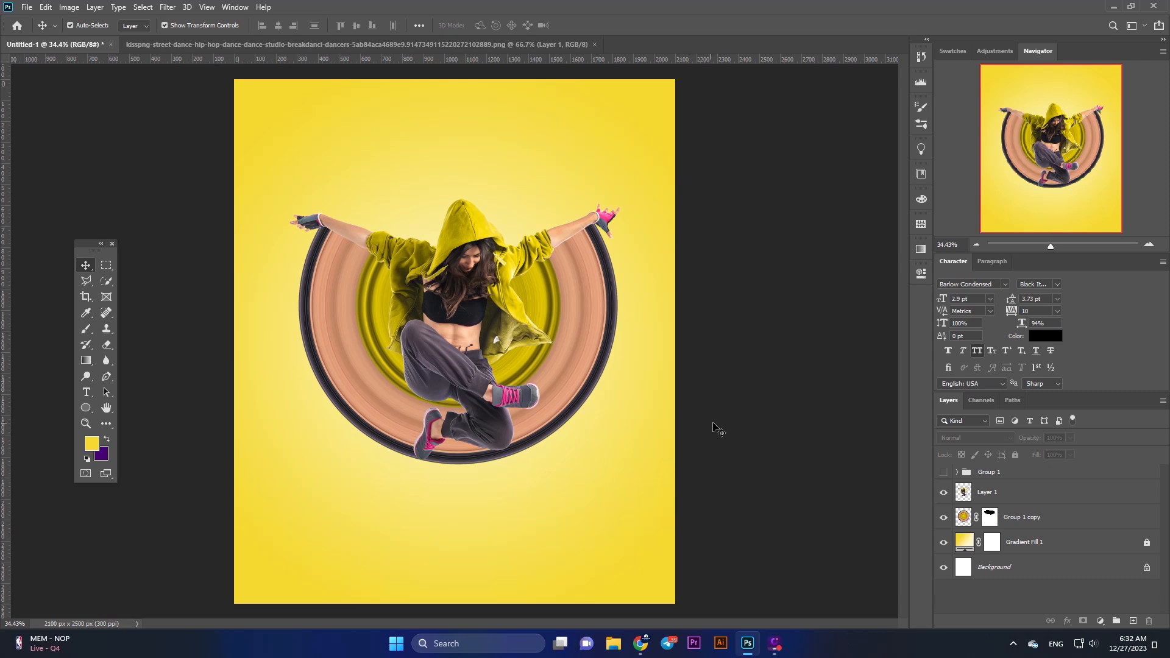
# Step: Duplicate the dancer layer and clip the lower copy to the striped disc
pyautogui.click(466, 328)
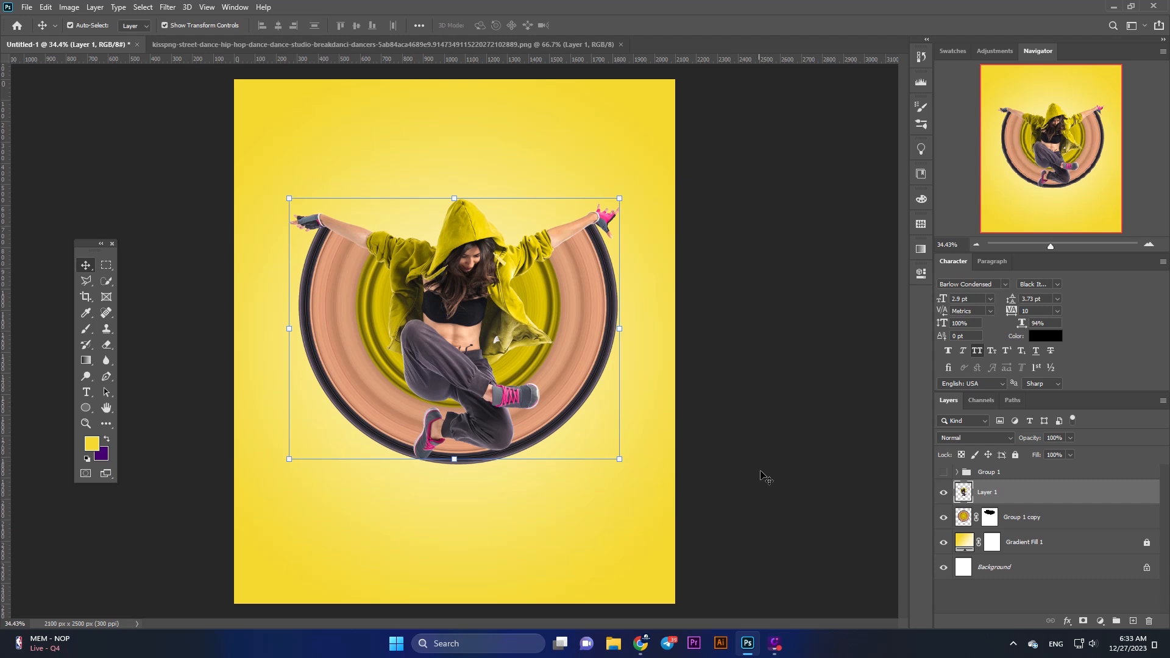
pyautogui.moveTo(1057, 497); pyautogui.dragTo(1133, 621)
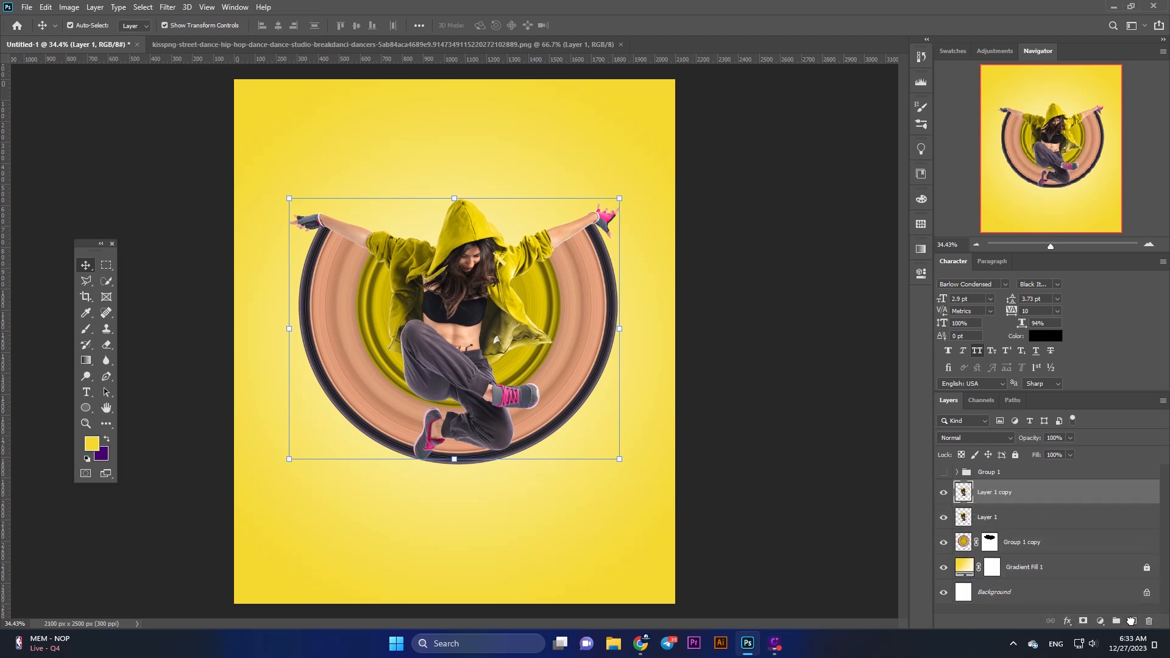
pyautogui.rightClick(1035, 523)
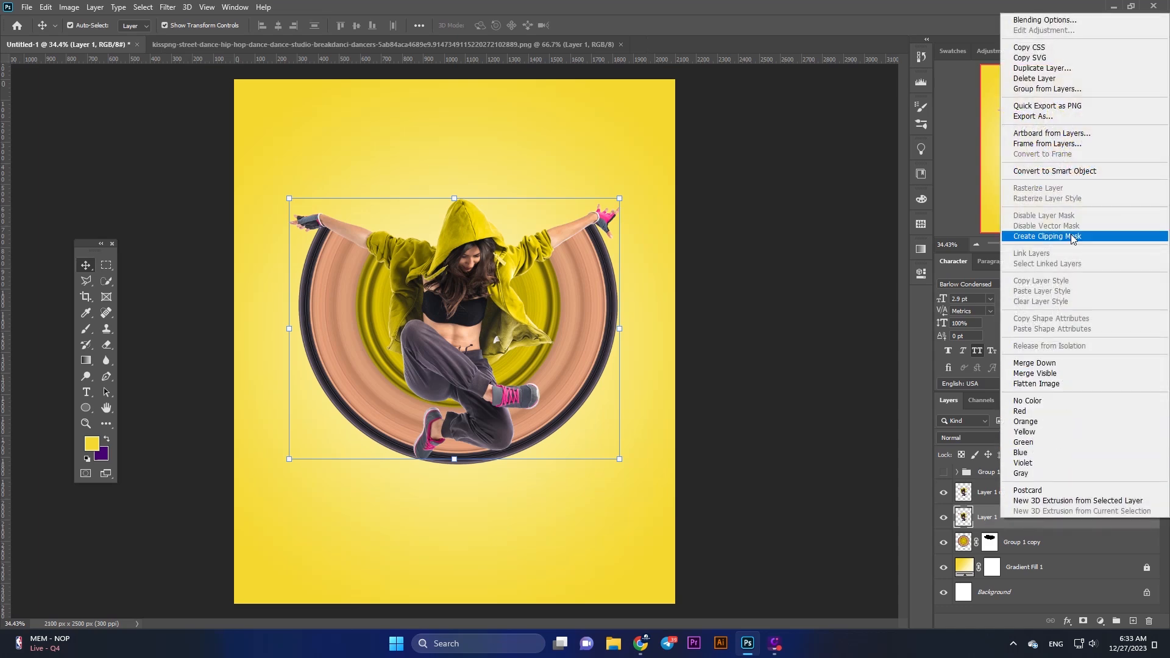
pyautogui.click(1074, 237)
# Step: Add a Drop Shadow effect to the clipped dancer layer and set its colour to black, 000000
pyautogui.click(1067, 620)
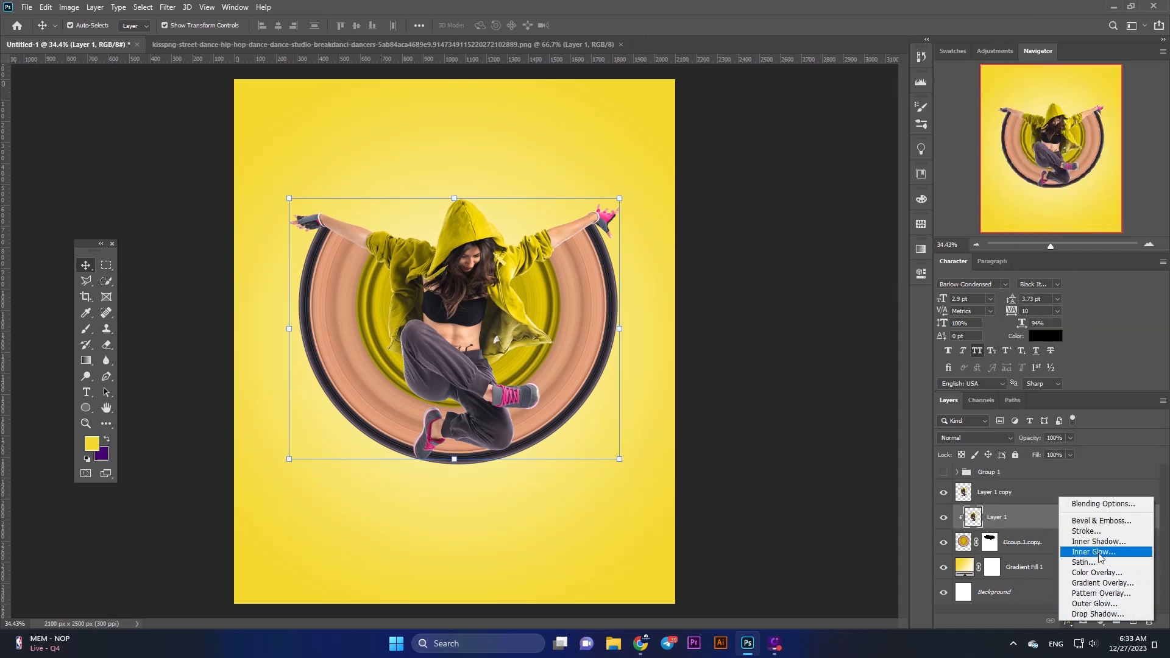
pyautogui.click(1096, 614)
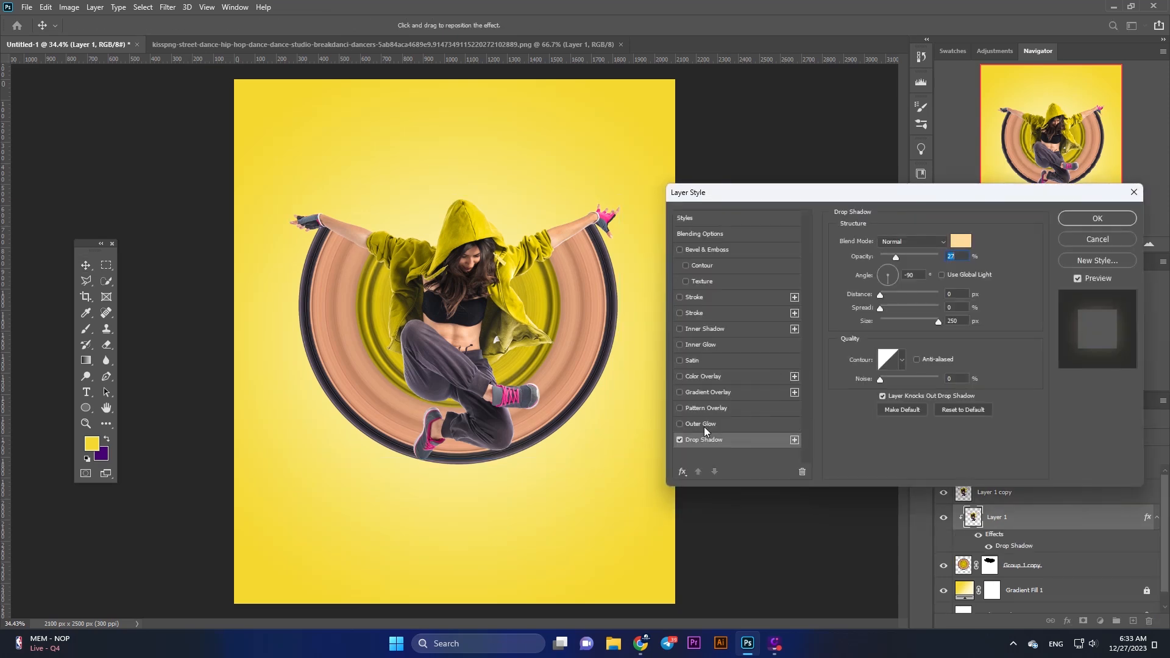
pyautogui.click(961, 240)
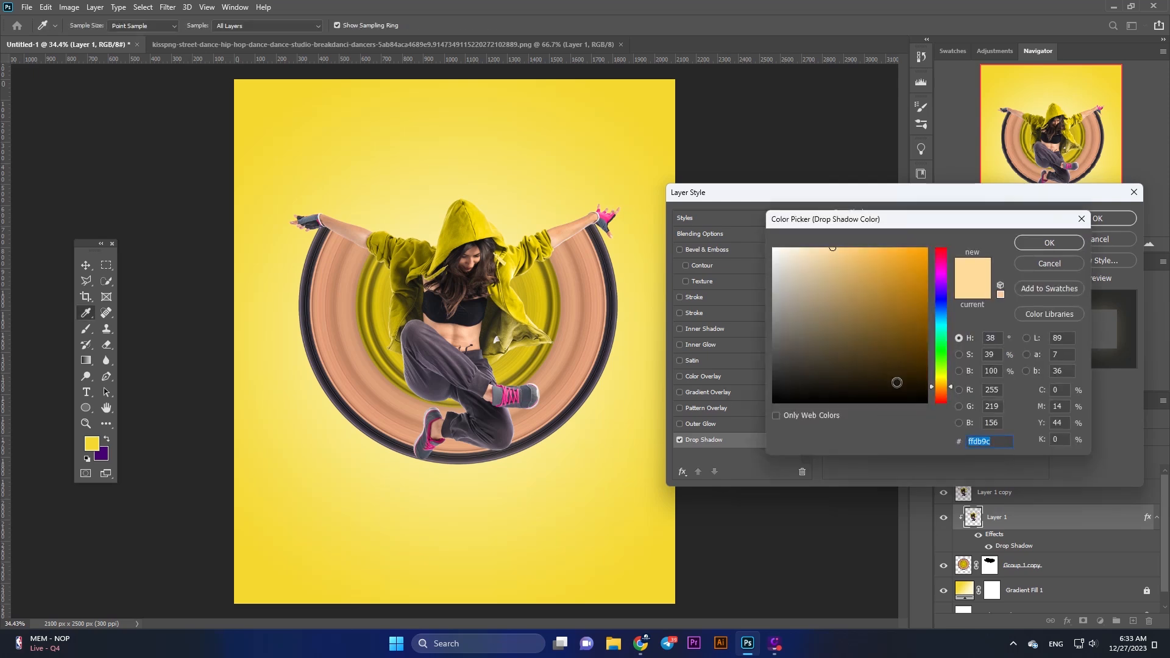
pyautogui.moveTo(891, 382); pyautogui.dragTo(932, 412)
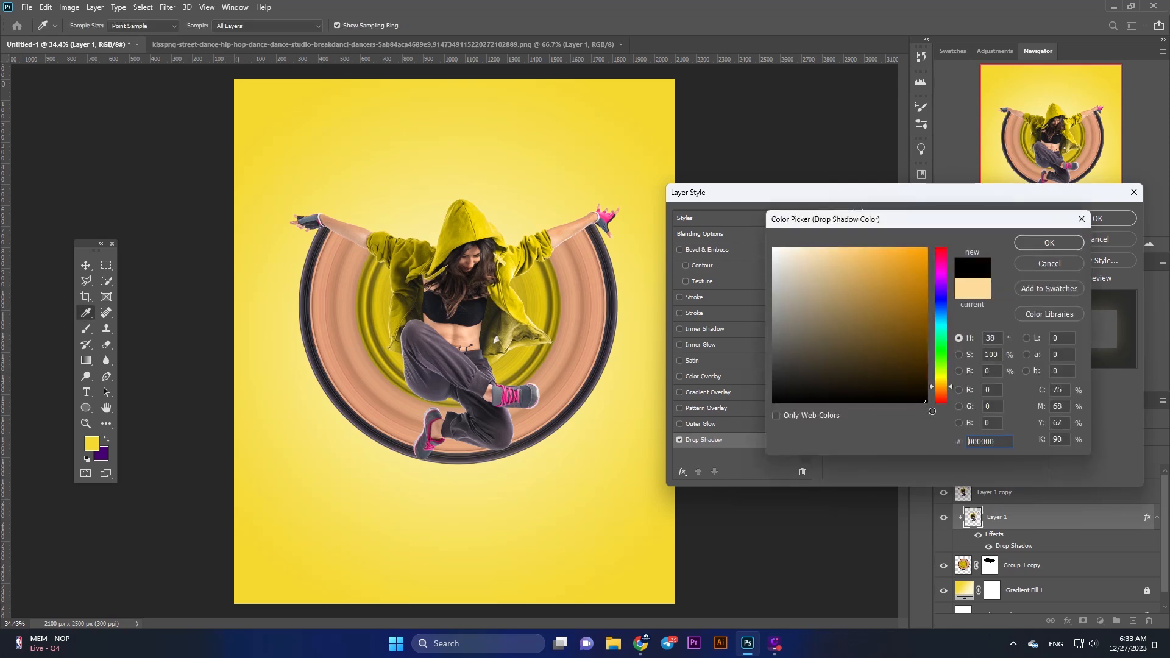
pyautogui.click(1018, 243)
# Step: Set the drop shadow to 71% opacity, 4% spread and about 70 px size, and apply the layer style
pyautogui.moveTo(938, 321); pyautogui.dragTo(890, 314)
pyautogui.moveTo(901, 261); pyautogui.dragTo(929, 260)
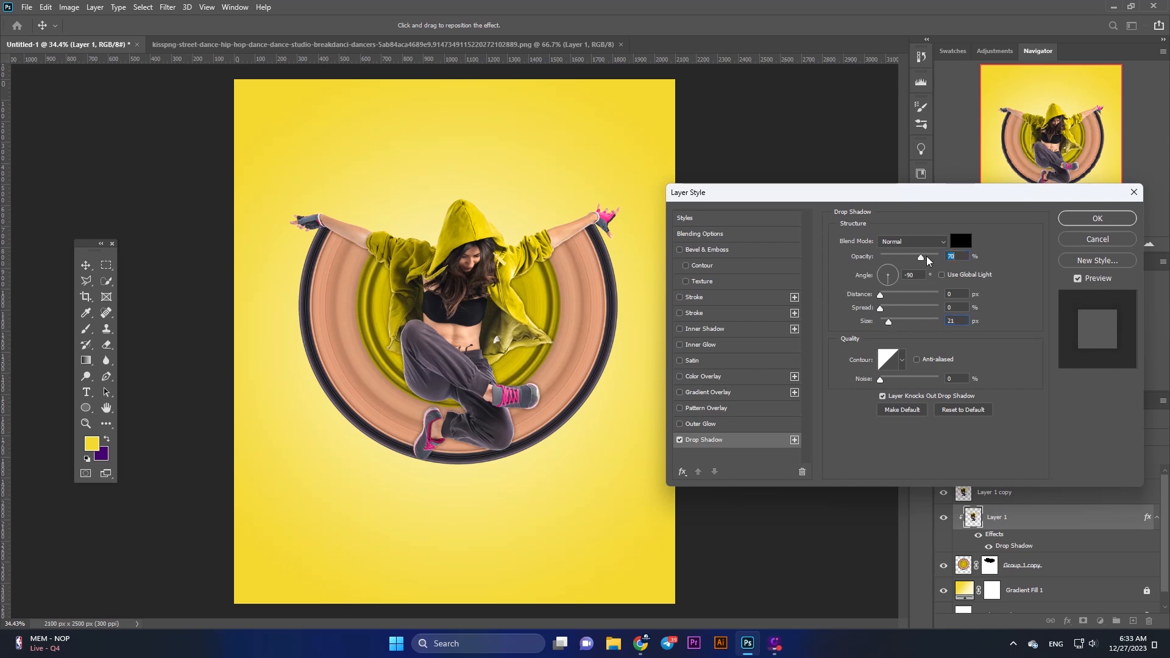
pyautogui.moveTo(890, 324); pyautogui.dragTo(897, 325)
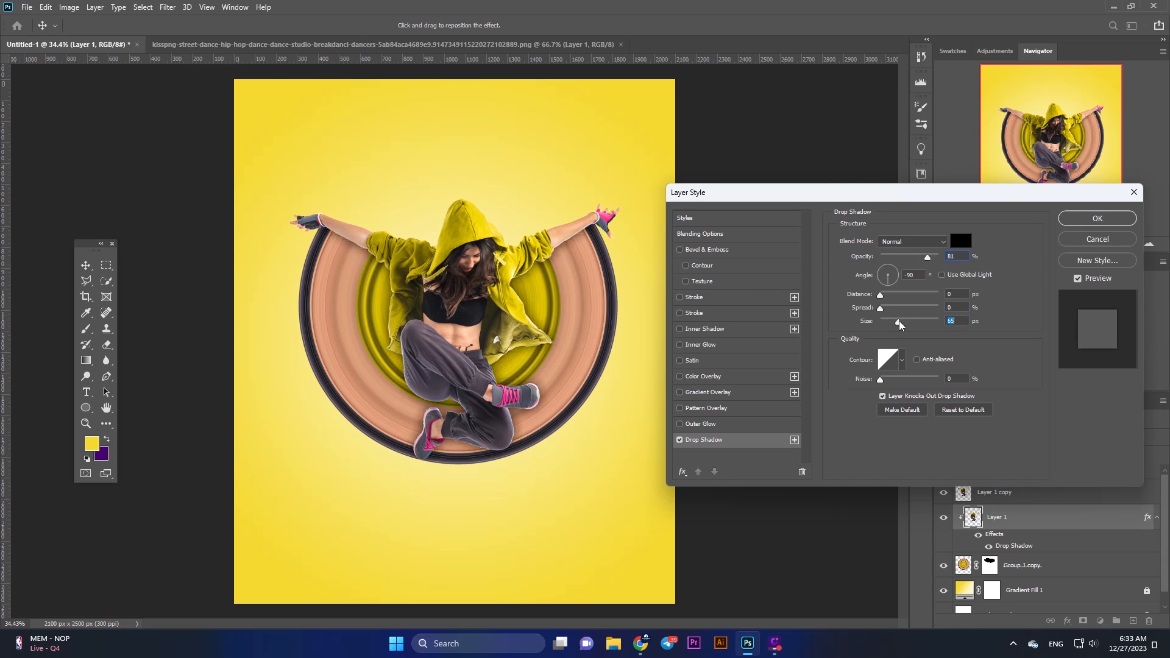
pyautogui.moveTo(898, 325); pyautogui.dragTo(896, 325)
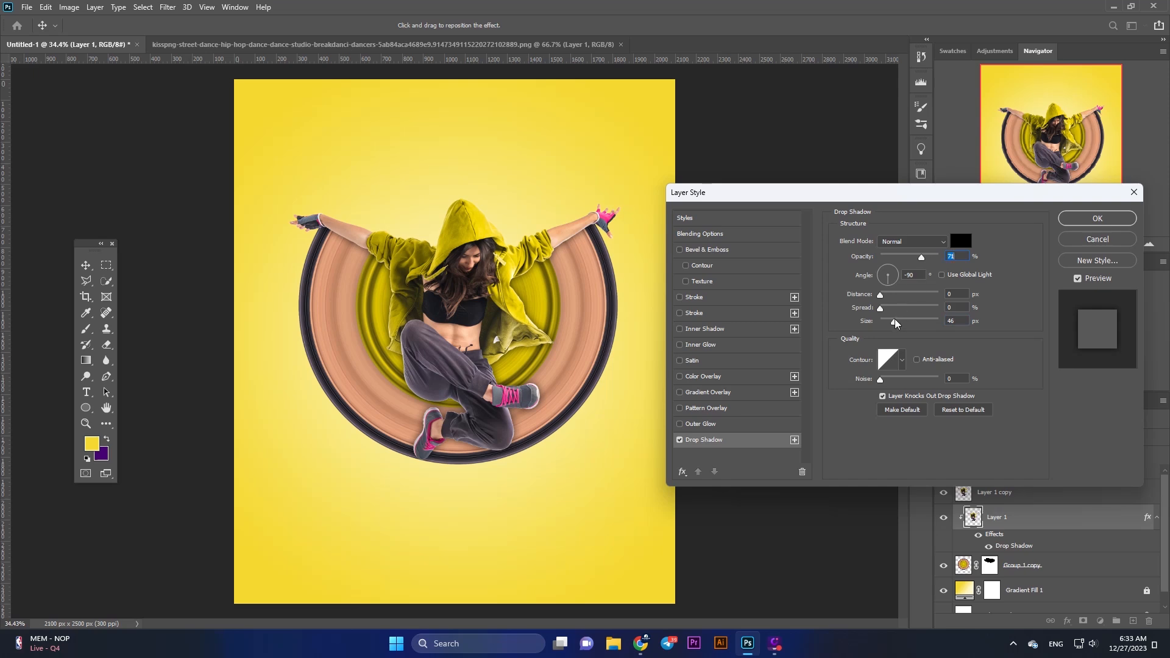
pyautogui.moveTo(896, 325); pyautogui.dragTo(899, 324)
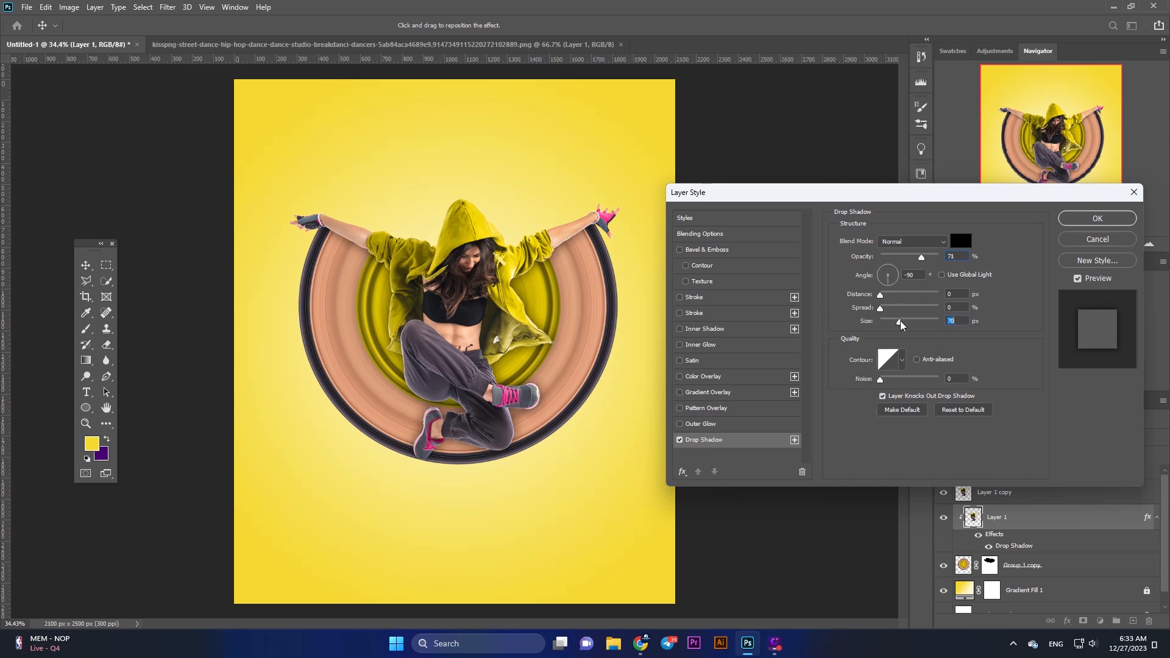
pyautogui.moveTo(882, 298); pyautogui.dragTo(885, 312)
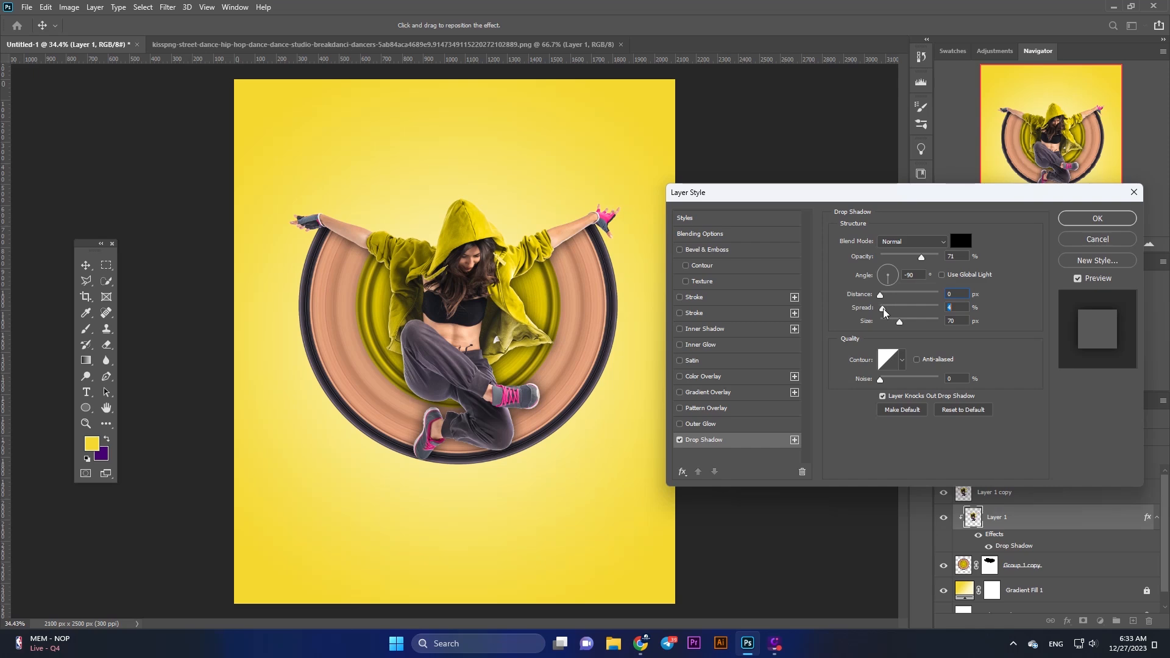
pyautogui.moveTo(900, 325); pyautogui.dragTo(902, 324)
pyautogui.click(1094, 219)
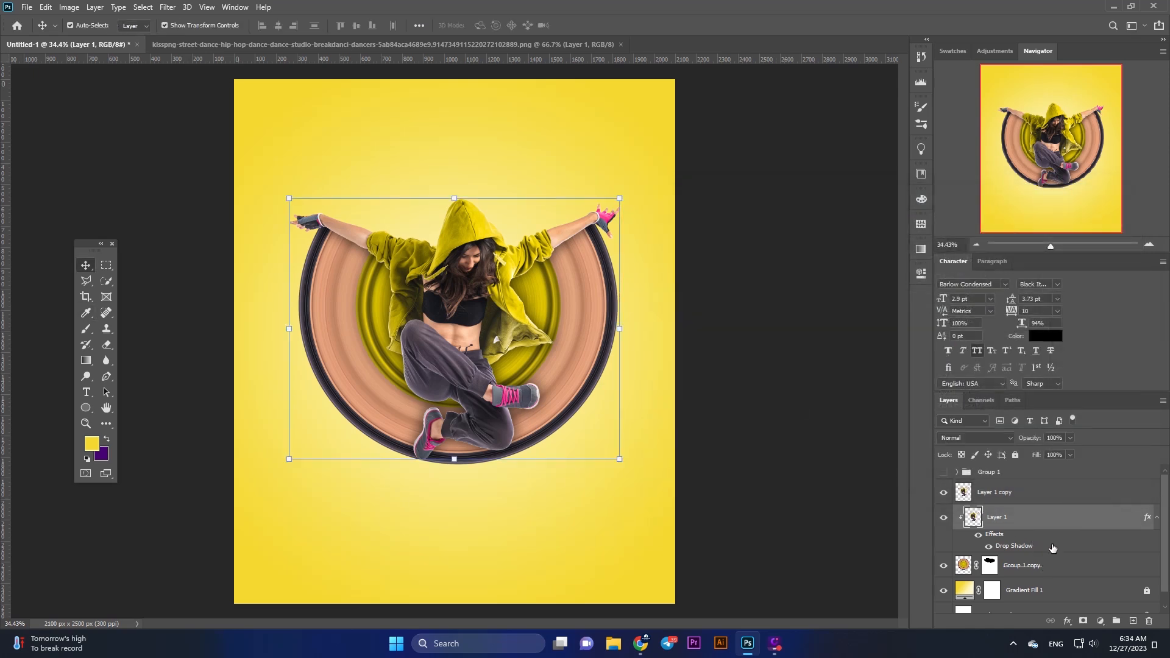
# Step: Create an empty layer above the unclipped dancer copy and set the foreground colour to black
pyautogui.click(1055, 497)
pyautogui.click(1132, 619)
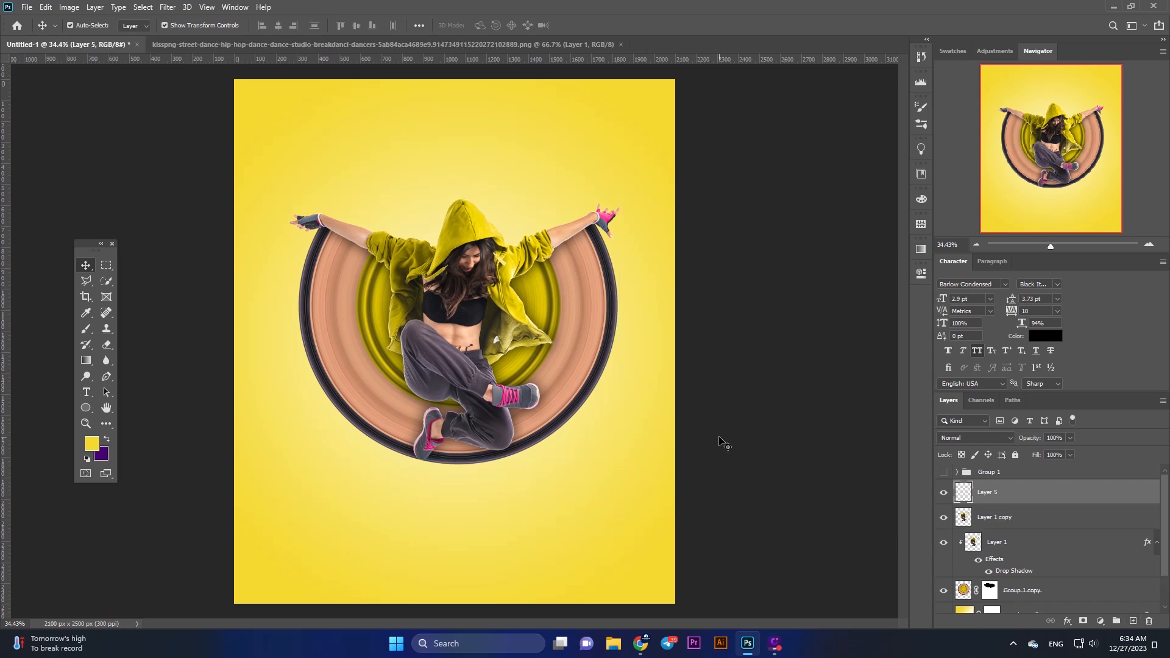
pyautogui.click(85, 312)
pyautogui.click(91, 444)
pyautogui.moveTo(868, 370); pyautogui.dragTo(943, 417)
pyautogui.click(1049, 243)
# Step: Stamp a single dab with a soft round 400 px black brush below the disc on the empty layer
pyautogui.press('b')
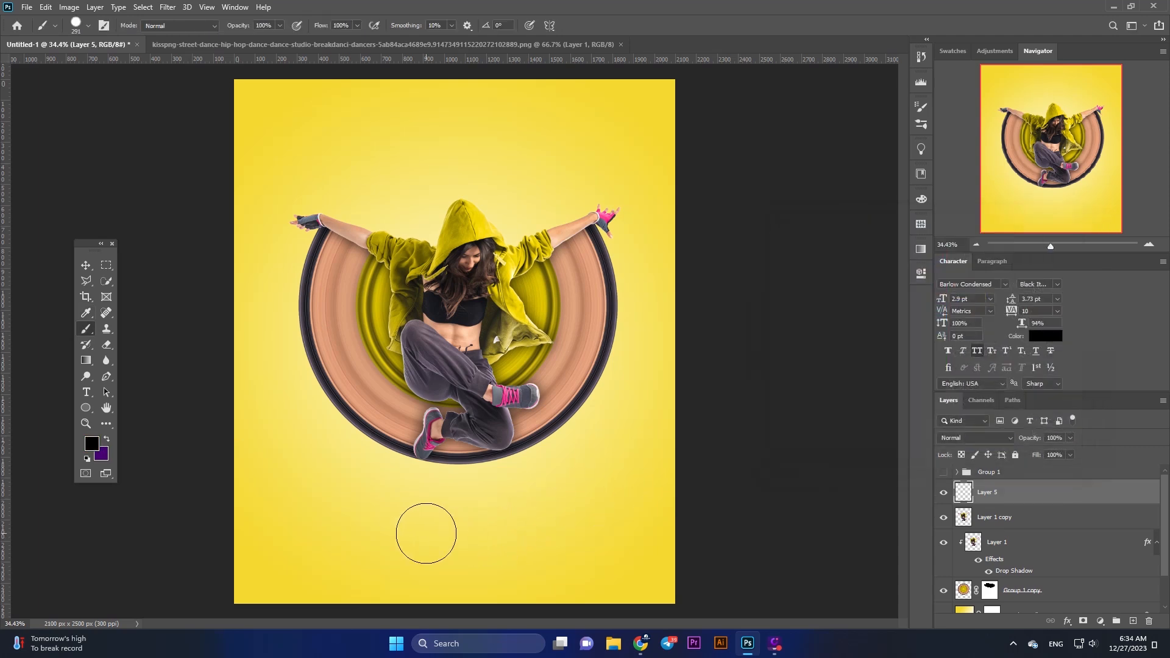
pyautogui.rightClick(462, 525)
pyautogui.click(505, 514)
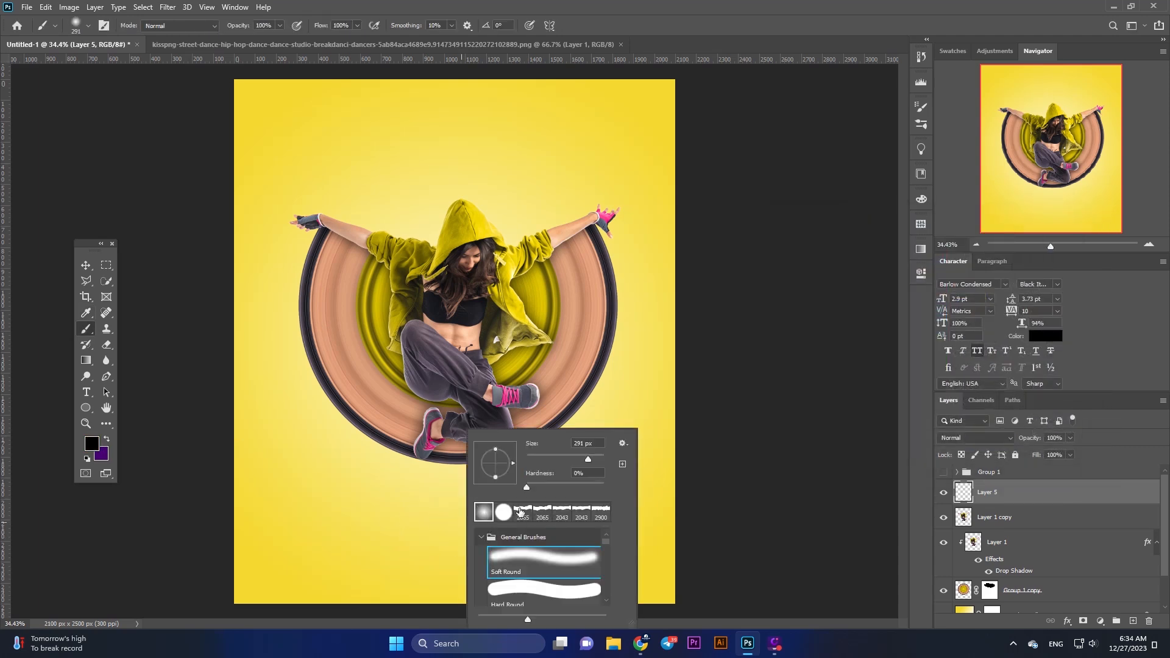
pyautogui.click(436, 525)
pyautogui.press(']')
pyautogui.press(']')
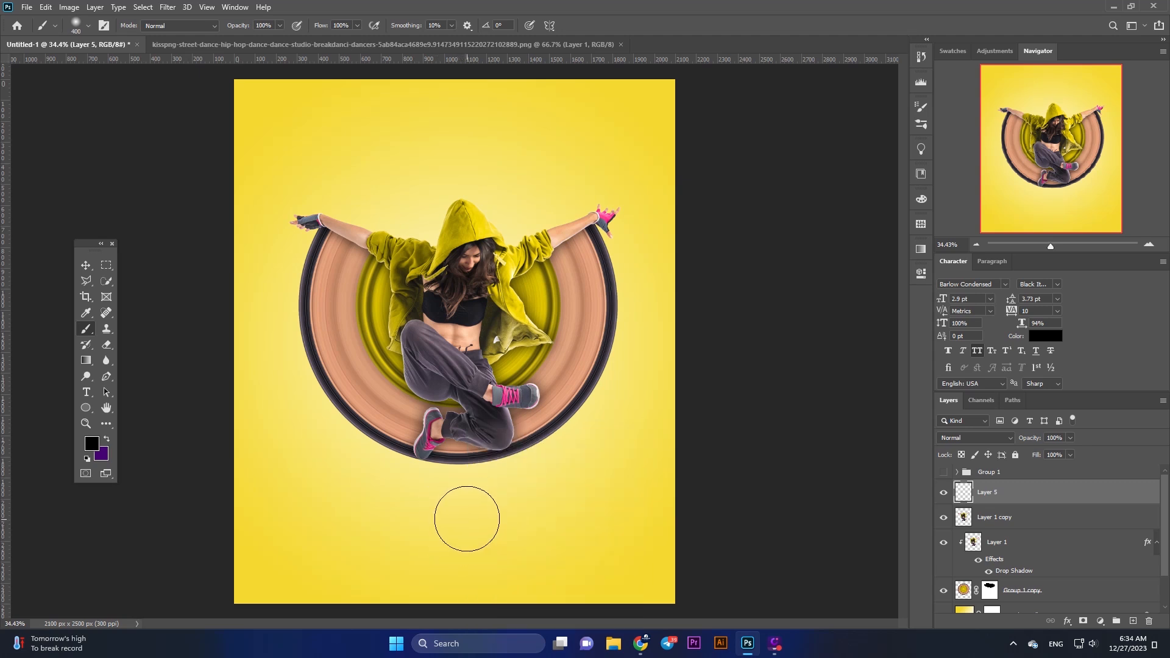
pyautogui.click(467, 520)
# Step: Flatten and widen the black dab into a broad elliptical ground shadow near the poster's lower edge
pyautogui.press('v')
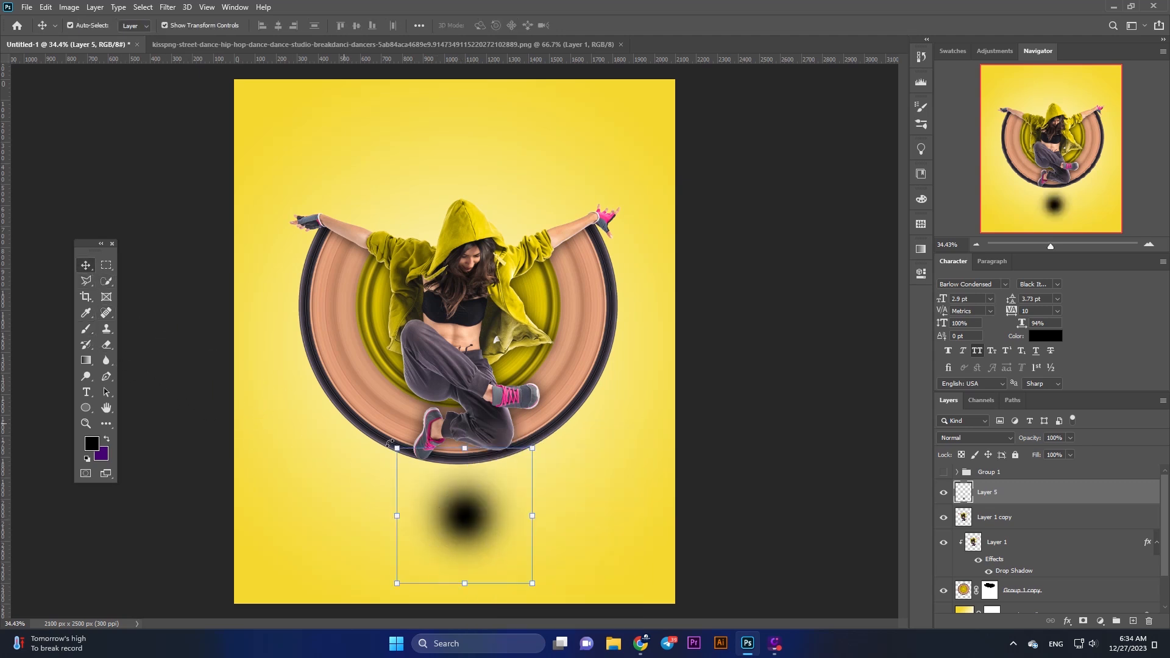
pyautogui.moveTo(465, 448); pyautogui.dragTo(461, 491)
pyautogui.moveTo(499, 543); pyautogui.dragTo(488, 553)
pyautogui.press('Return')
# Step: Try Multiply blending on the ground shadow, return it to Normal, and lower its opacity to 48%
pyautogui.click(1007, 444)
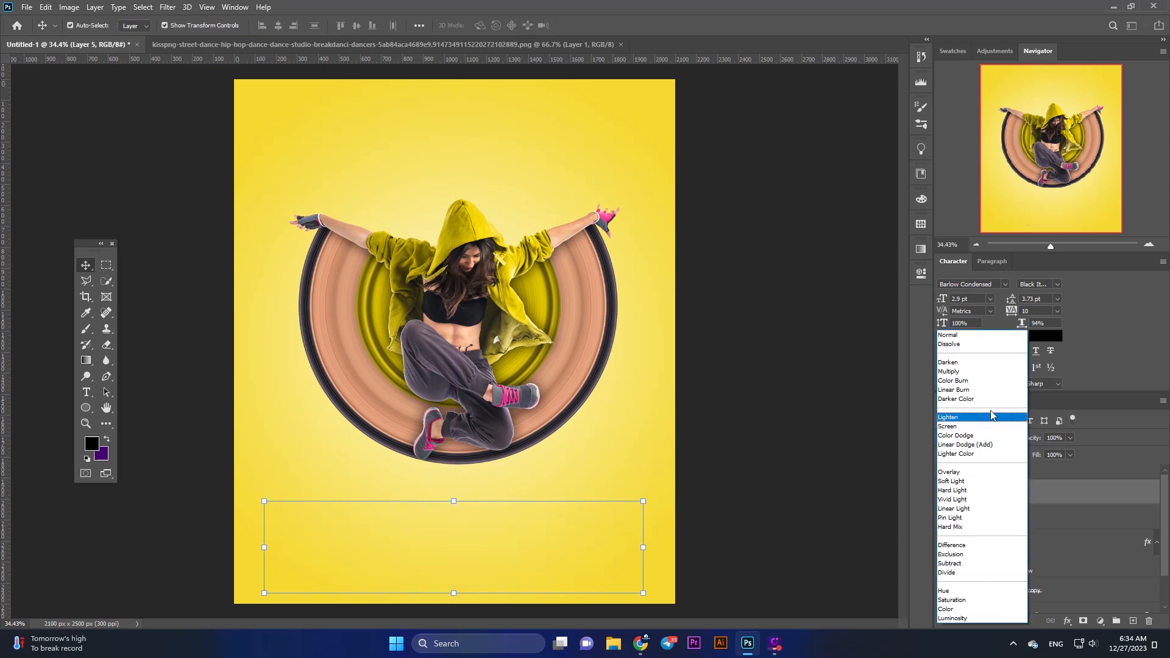
pyautogui.click(1008, 375)
pyautogui.moveTo(1036, 441); pyautogui.dragTo(1008, 441)
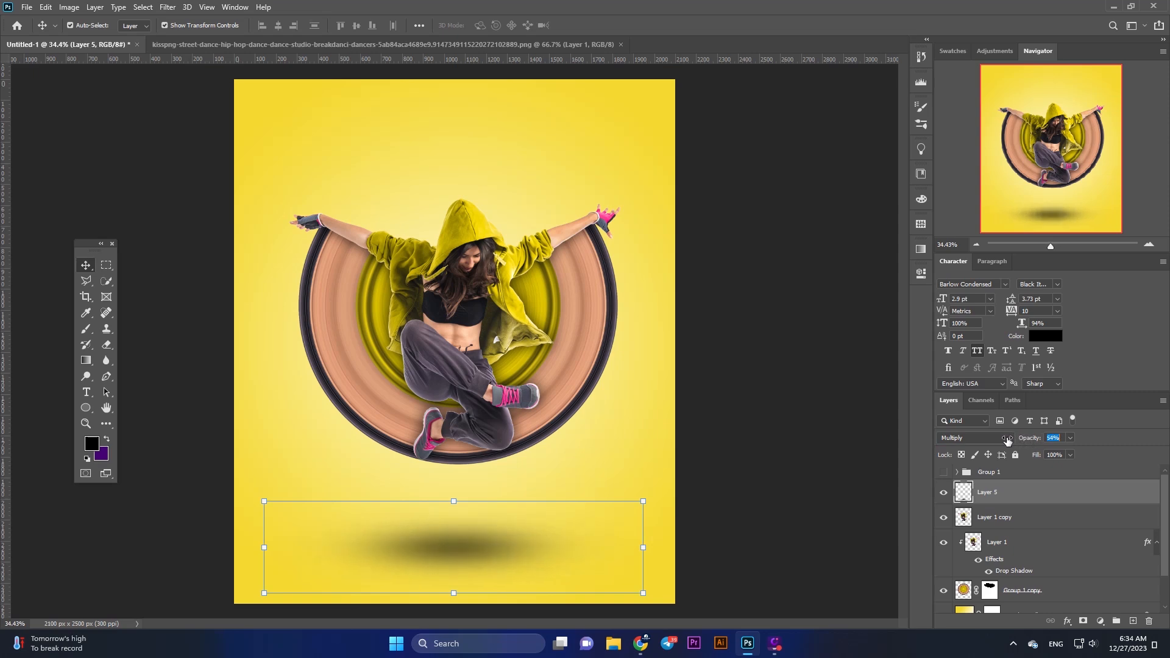
pyautogui.click(720, 414)
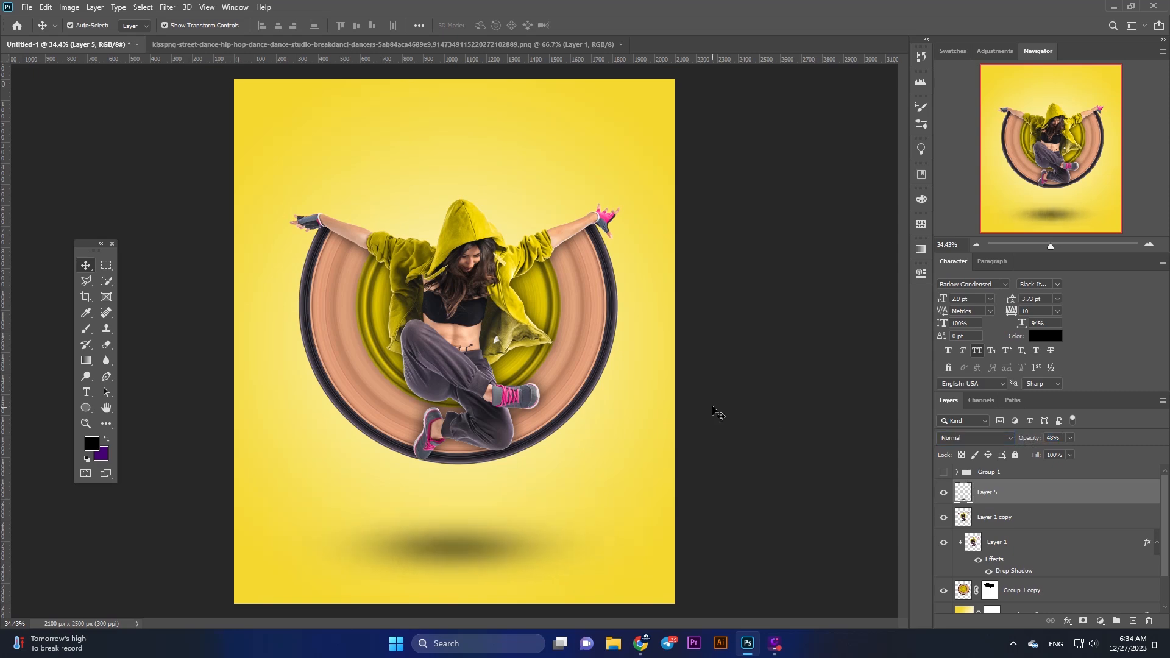
# Step: Select the dancer and disc layers together and move them slightly down, closer to the ground shadow
pyautogui.scroll(-2, 721, 410)
pyautogui.moveTo(349, 227); pyautogui.dragTo(483, 368)
pyautogui.click(119, 407)
# Step: Add the title "DANCE" above the dancer in black Barlow Condensed Black Italic at 60 pt
pyautogui.click(98, 393)
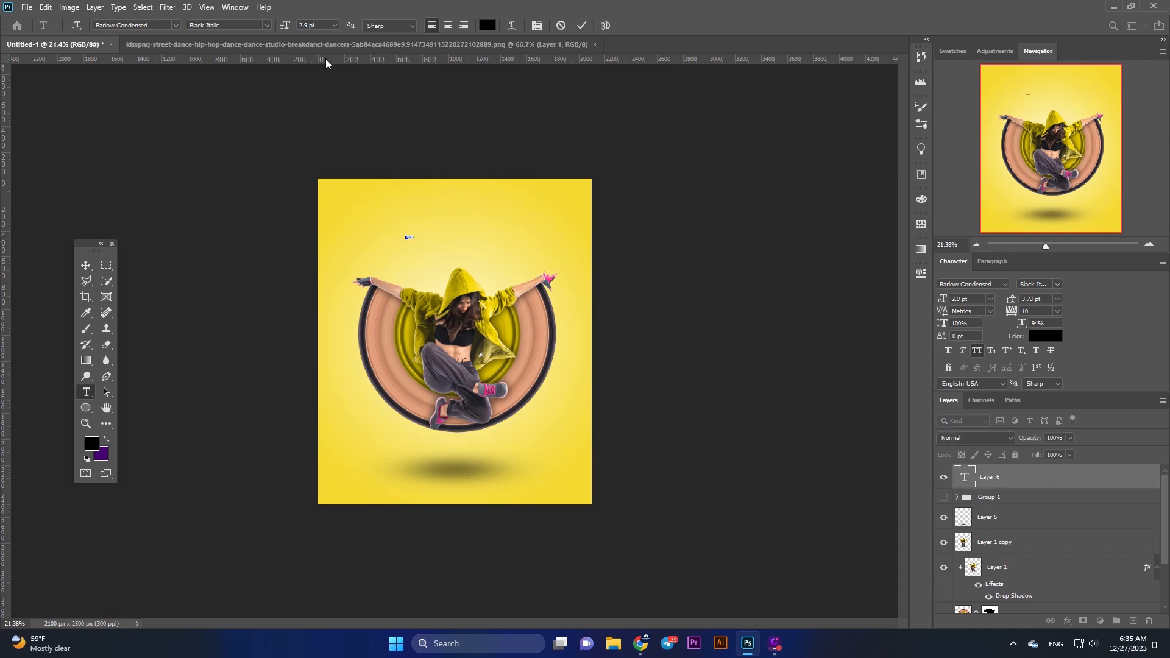
pyautogui.click(335, 26)
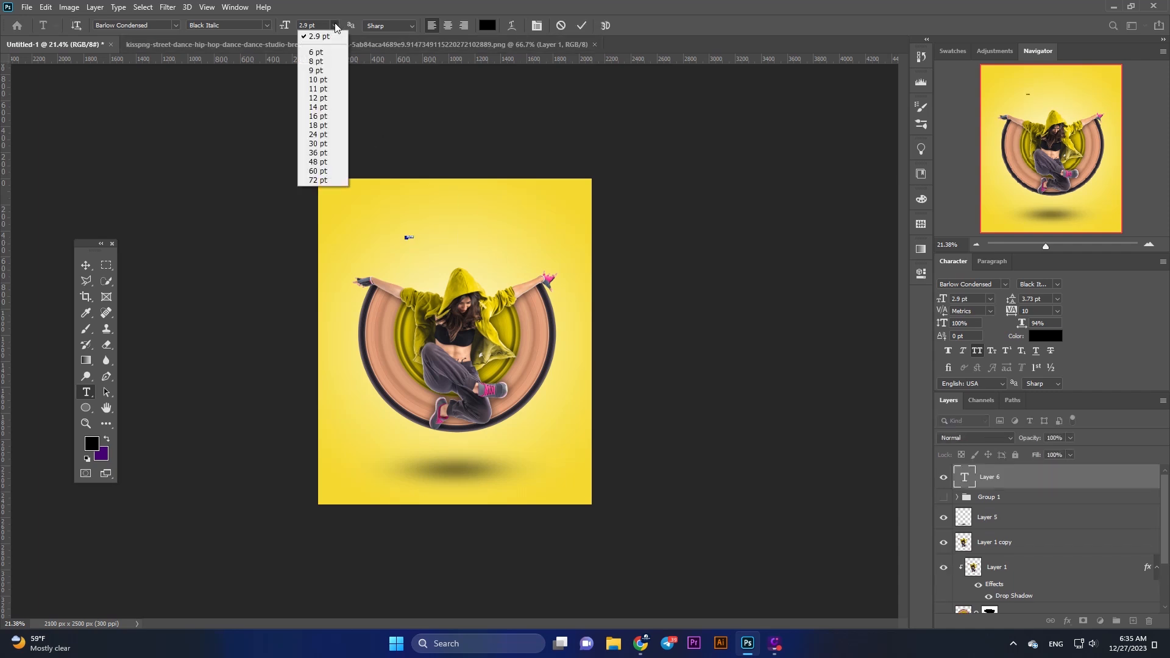
pyautogui.click(323, 172)
pyautogui.write('D')
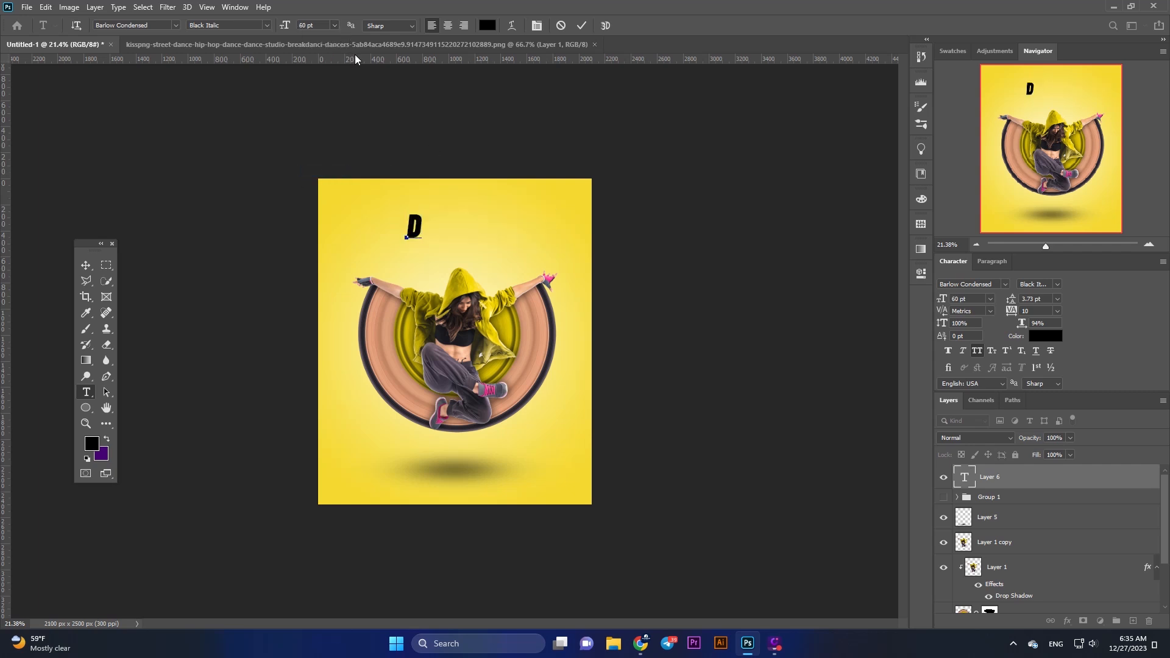
pyautogui.write('ANCE')
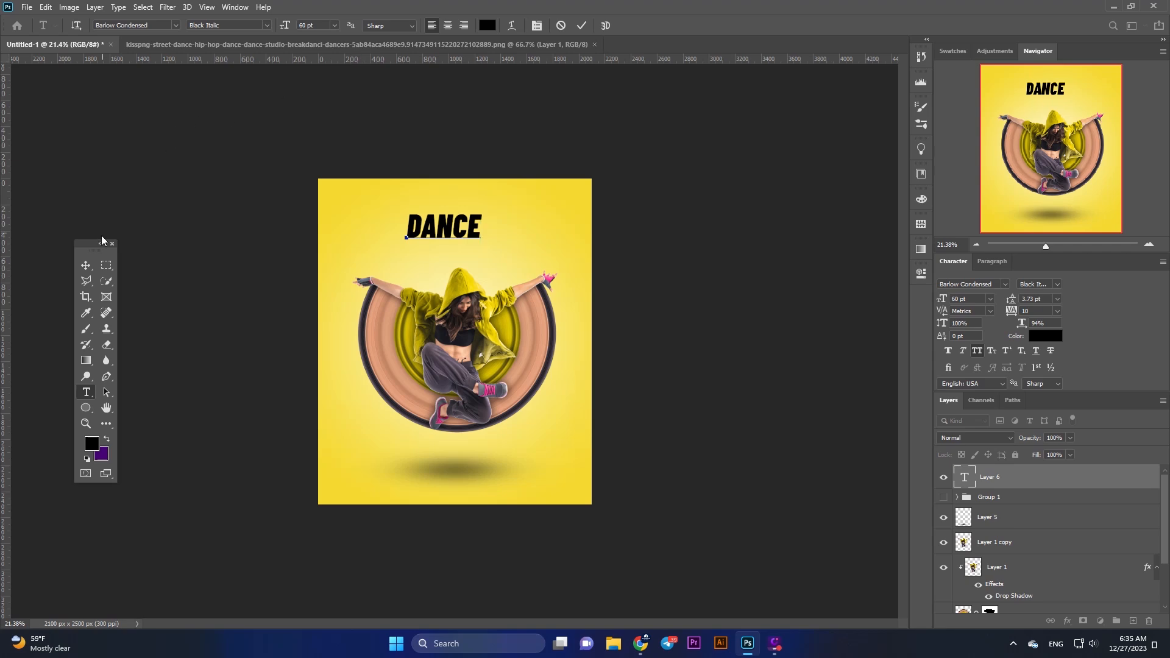
pyautogui.click(86, 264)
pyautogui.scroll(3, 400, 172)
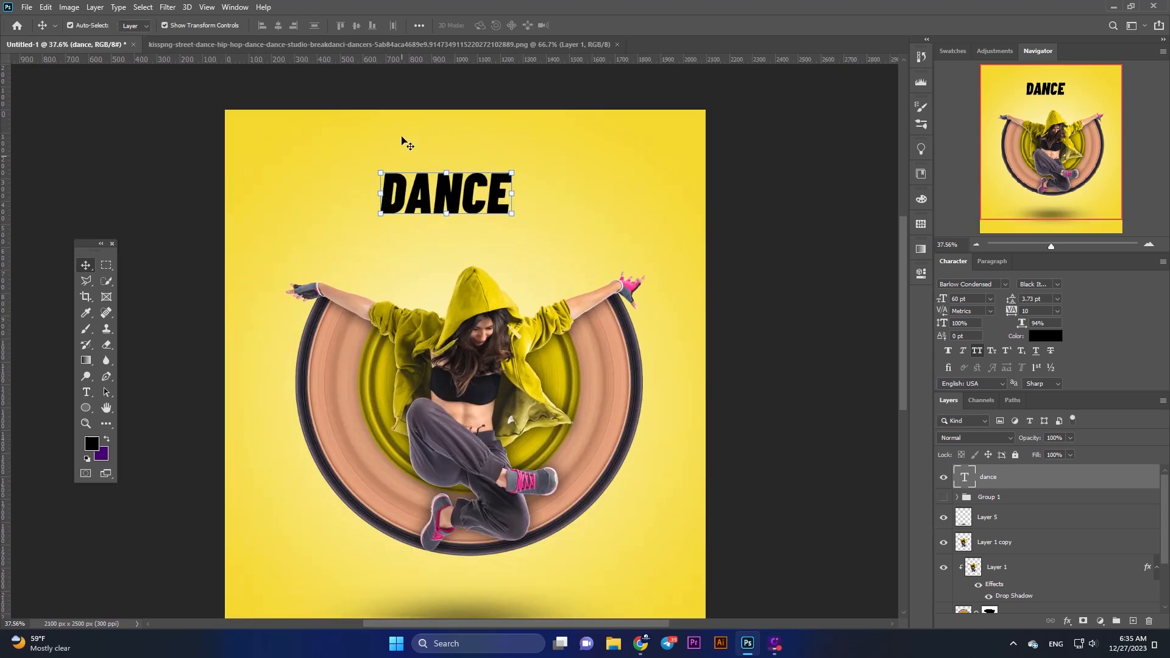
# Step: Change the DANCE title's font to Montserrat in the Thin style
pyautogui.scroll(2, 405, 149)
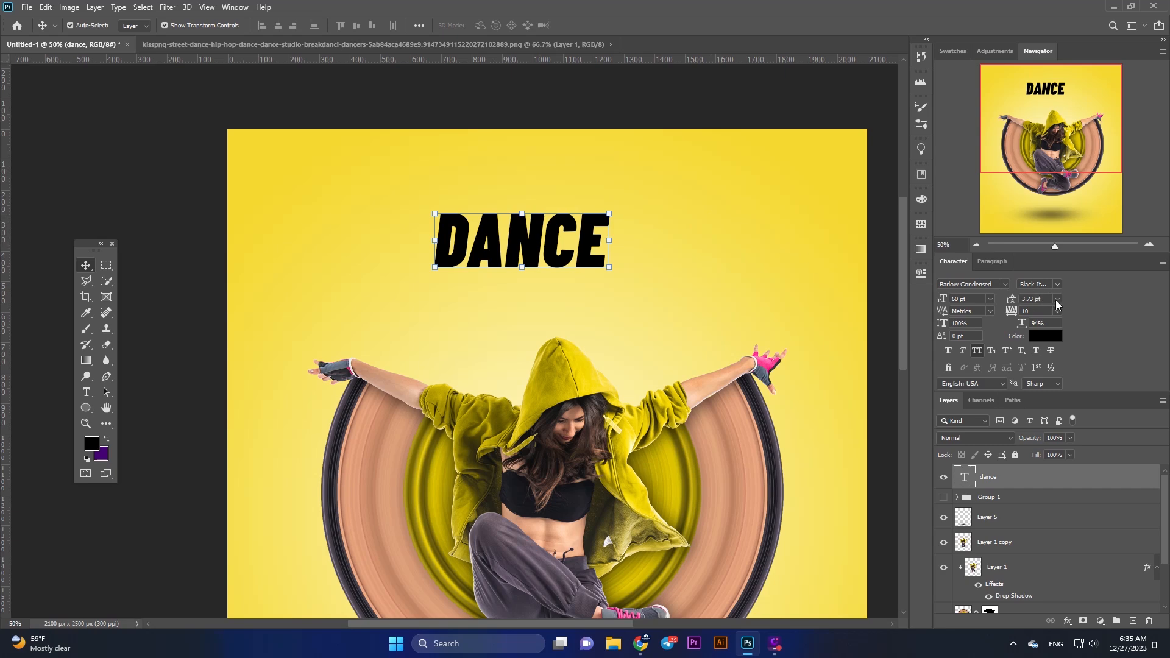
pyautogui.click(1007, 286)
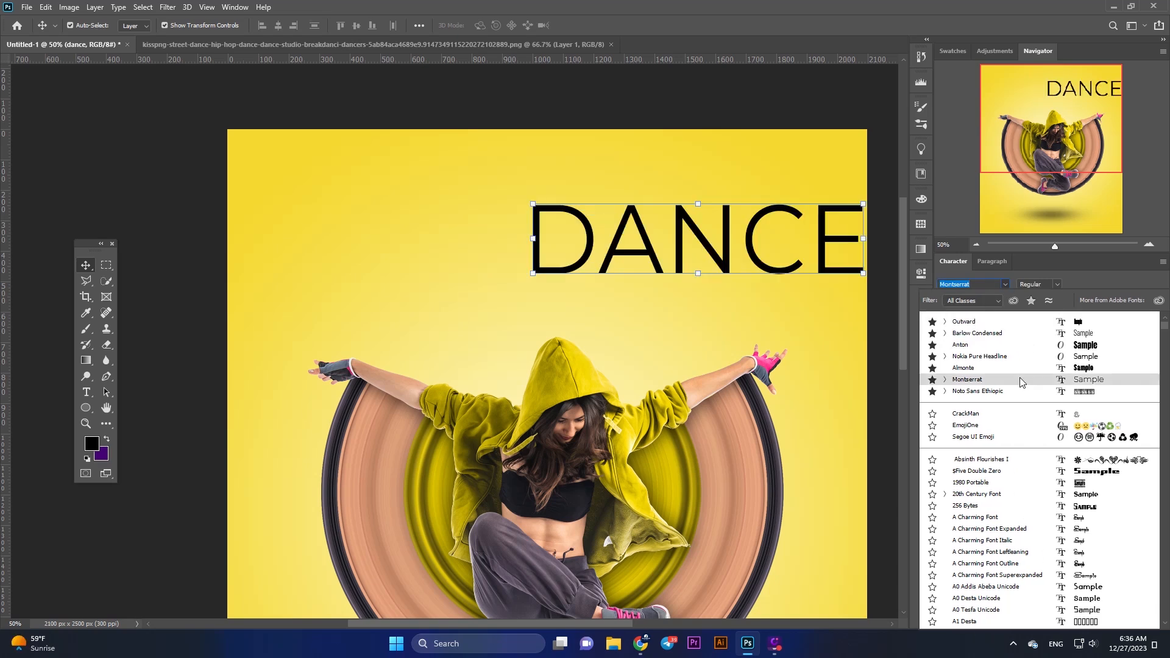
pyautogui.click(1019, 378)
pyautogui.click(1057, 285)
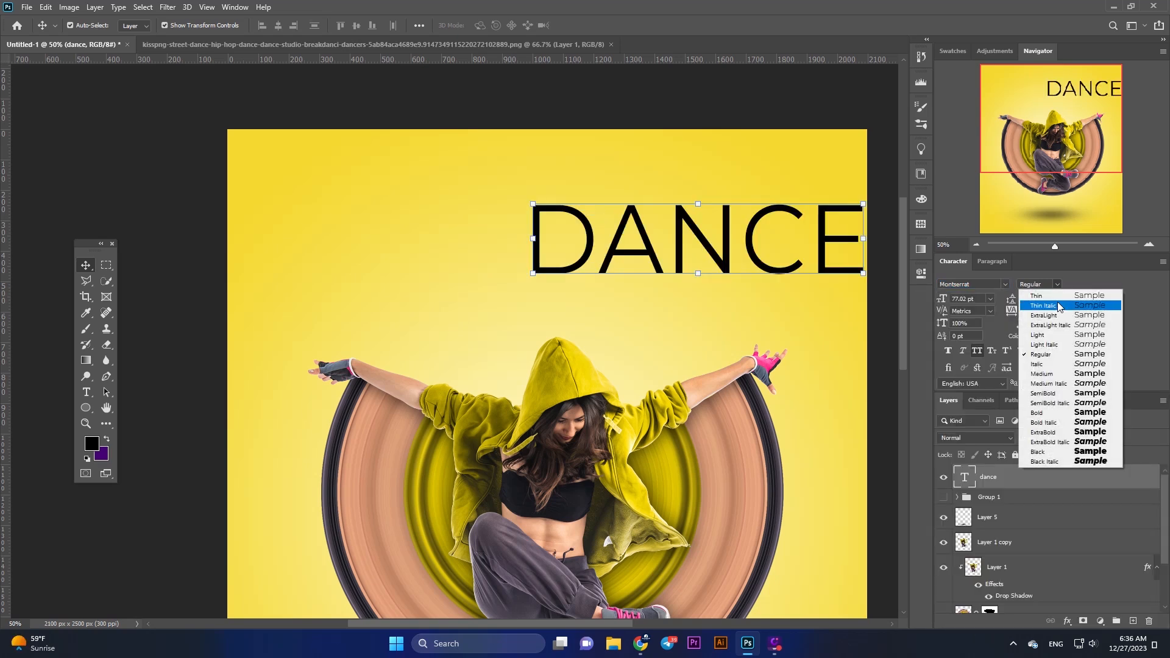
pyautogui.click(1057, 296)
# Step: Center the DANCE title horizontally above the dancer and scale it down proportionally to about 43%
pyautogui.moveTo(724, 259); pyautogui.dragTo(591, 262)
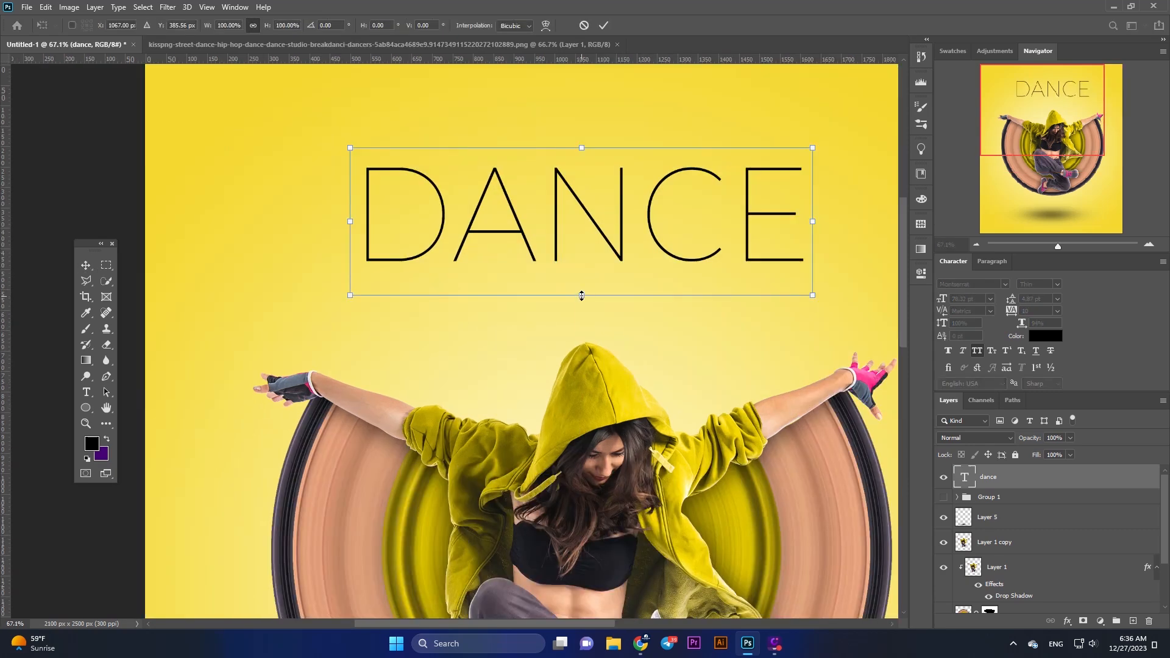
pyautogui.moveTo(581, 296); pyautogui.dragTo(588, 214)
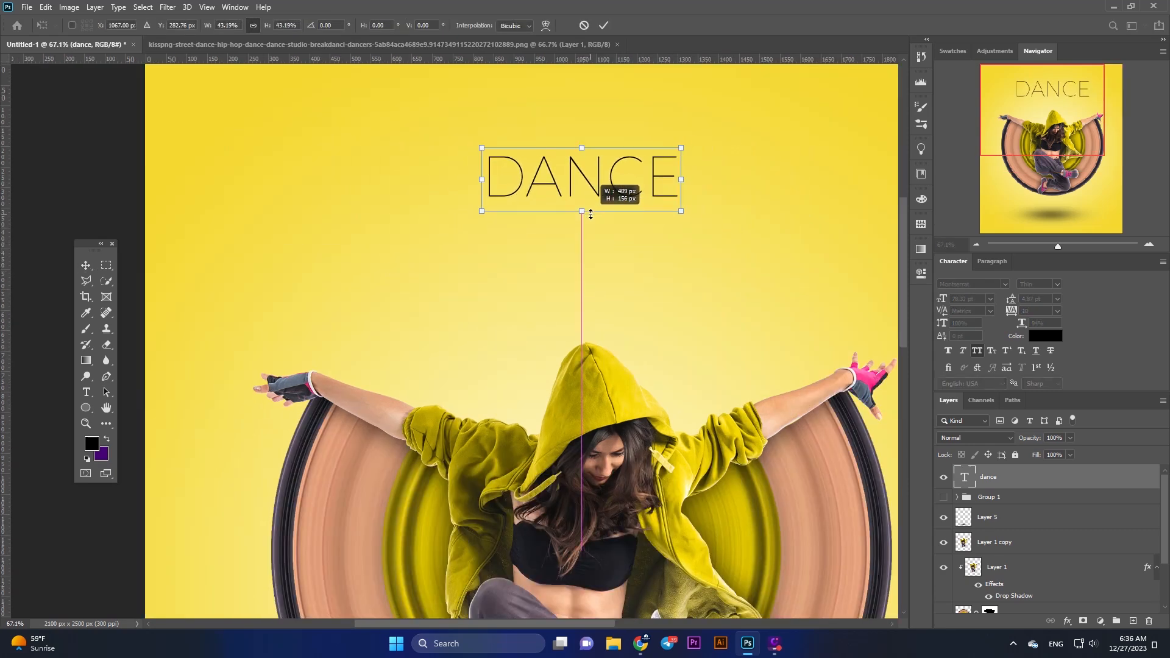
pyautogui.press('Return')
pyautogui.hotkey('ctrl', '0')
pyautogui.click(499, 142)
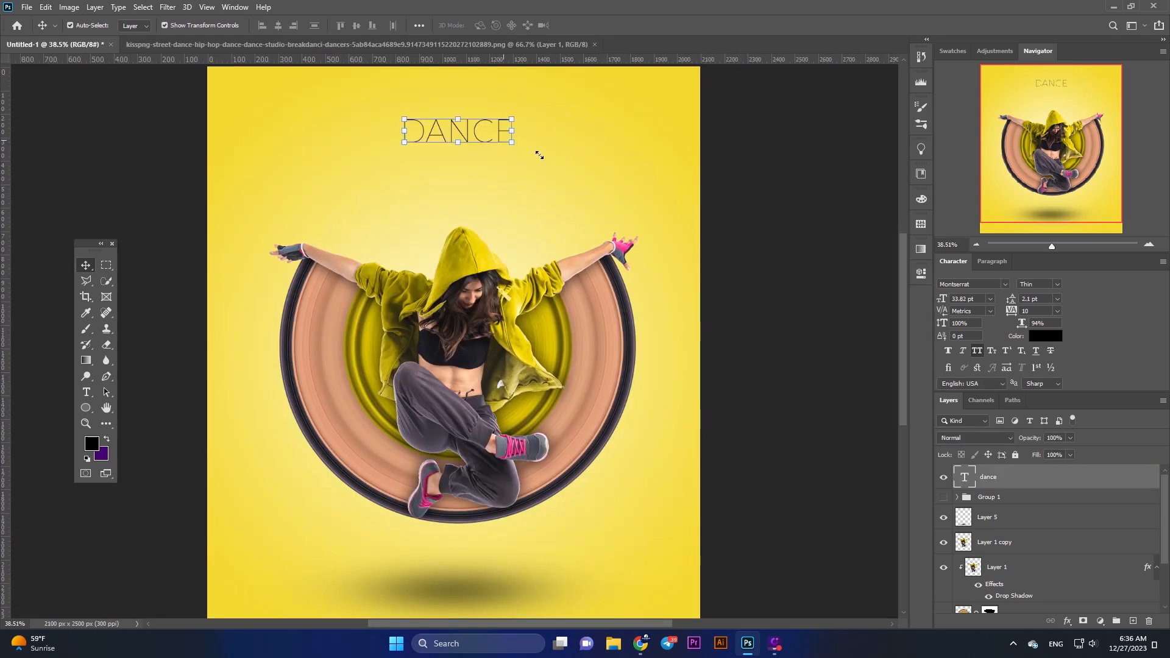
# Step: Set the DANCE title's font style to ExtraLight and deselect the title
pyautogui.click(1058, 286)
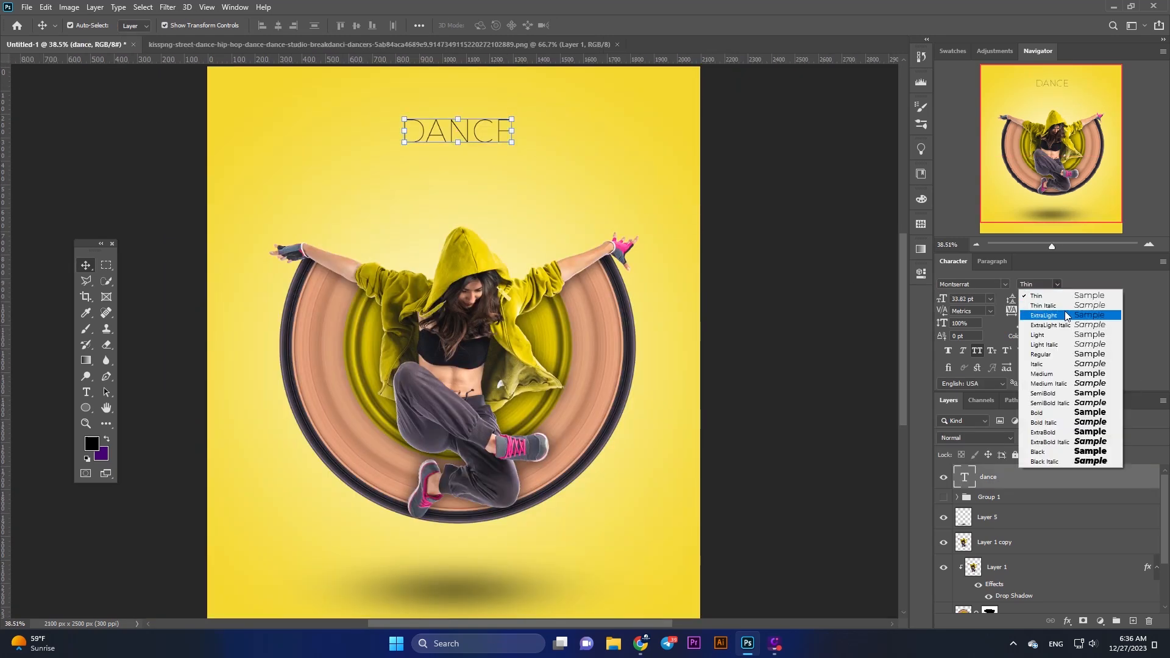
pyautogui.click(1037, 308)
pyautogui.click(844, 328)
# Step: Select the dancer and disc layers together, move them slightly up away from the ground shadow, and deselect them
pyautogui.scroll(-3, 496, 163)
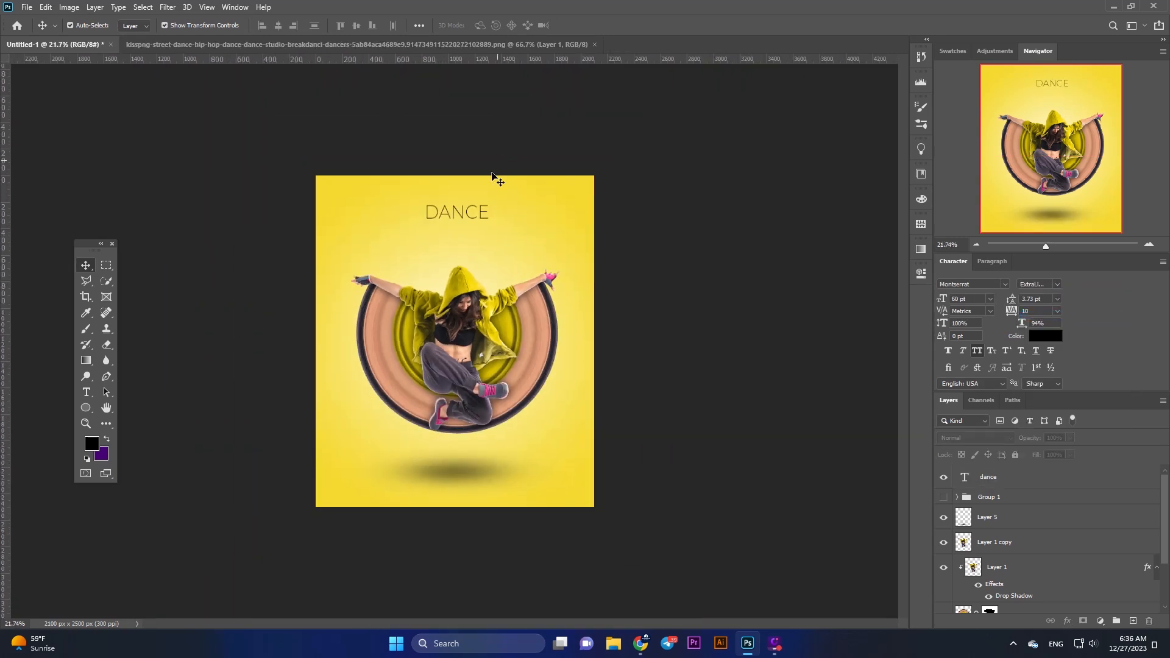
pyautogui.scroll(2, 499, 168)
pyautogui.moveTo(378, 467); pyautogui.dragTo(387, 454)
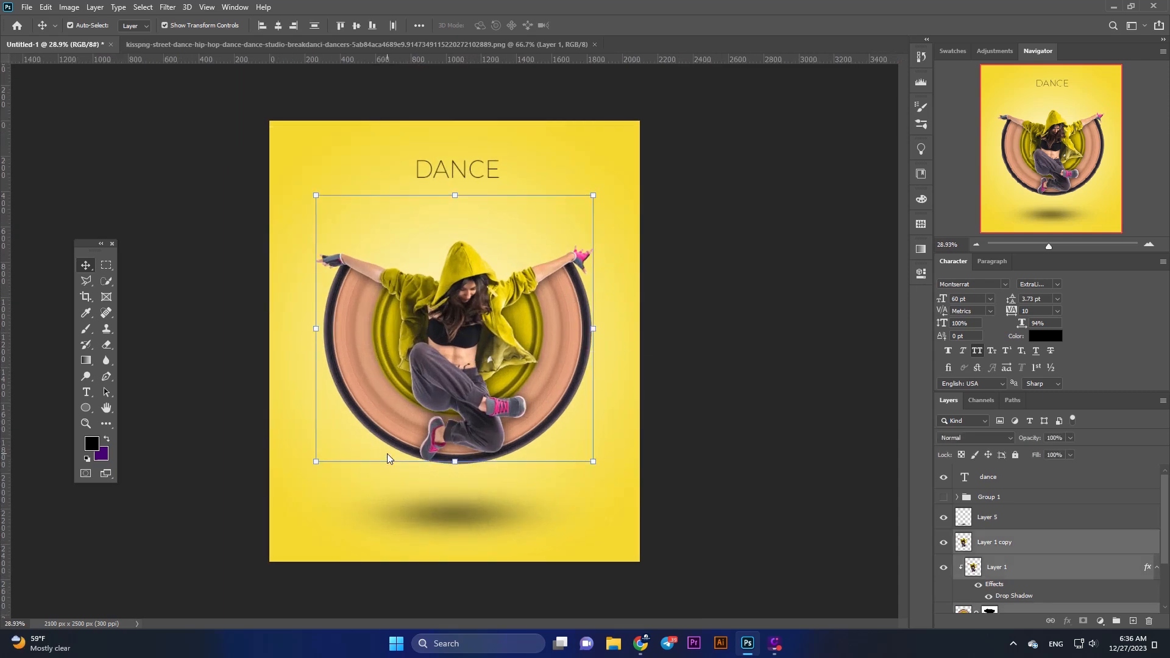
pyautogui.click(676, 461)
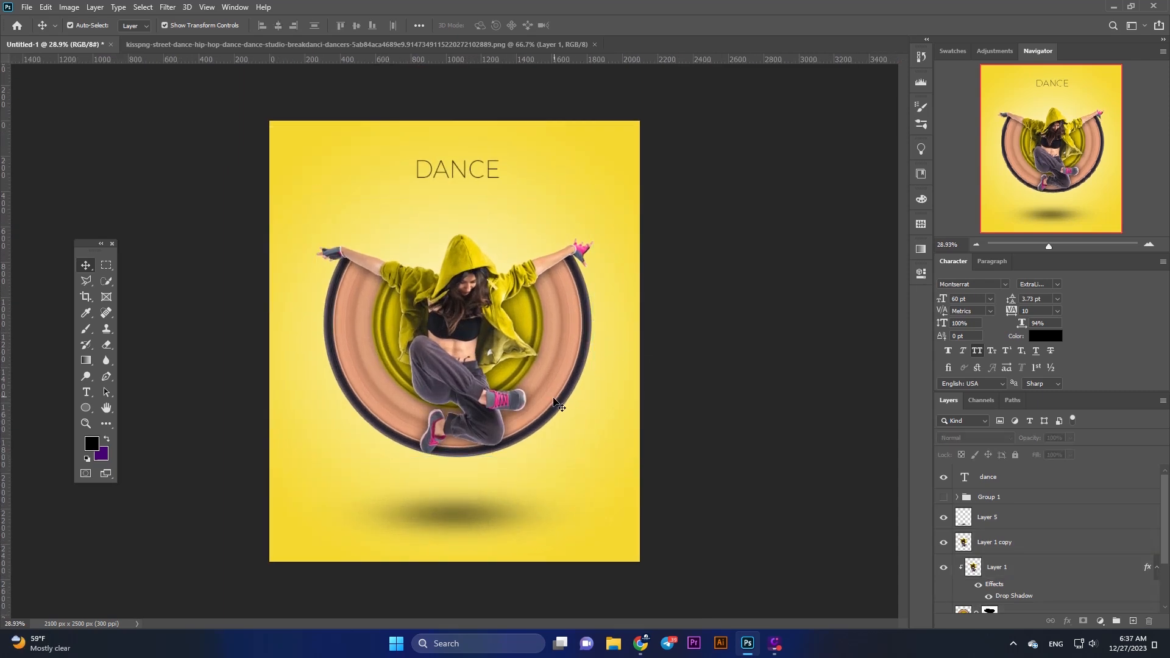